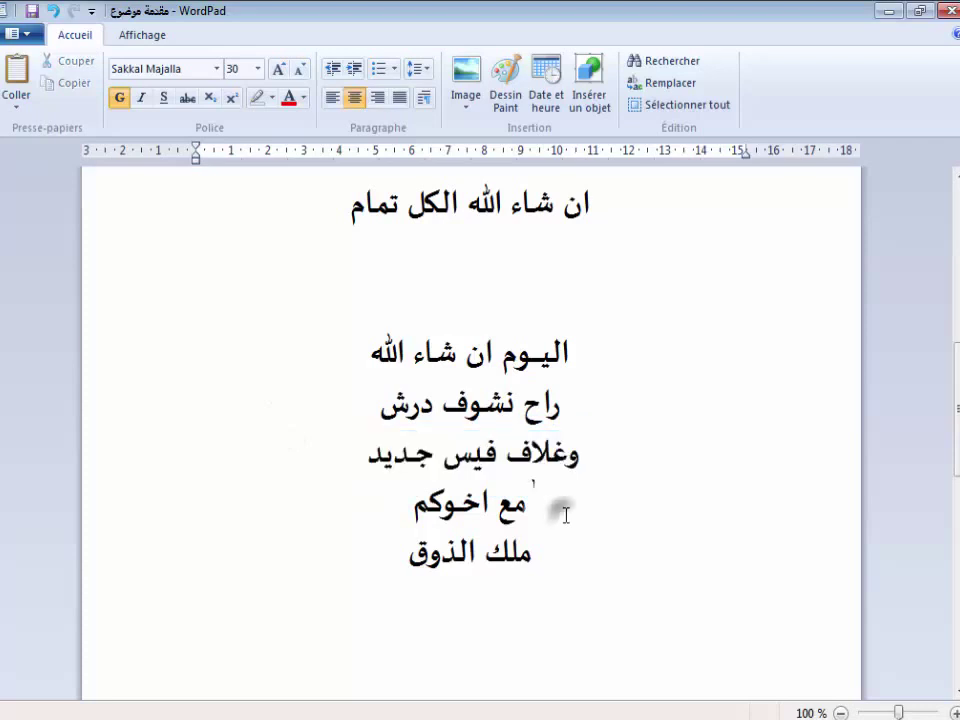
# Read through the lesson notes, from the introduction to the instructions for opening a new document
pyautogui.moveTo(367, 565)
pyautogui.mouseDown()
pyautogui.moveTo(574, 568)
pyautogui.moveTo(379, 565)
pyautogui.mouseUp()
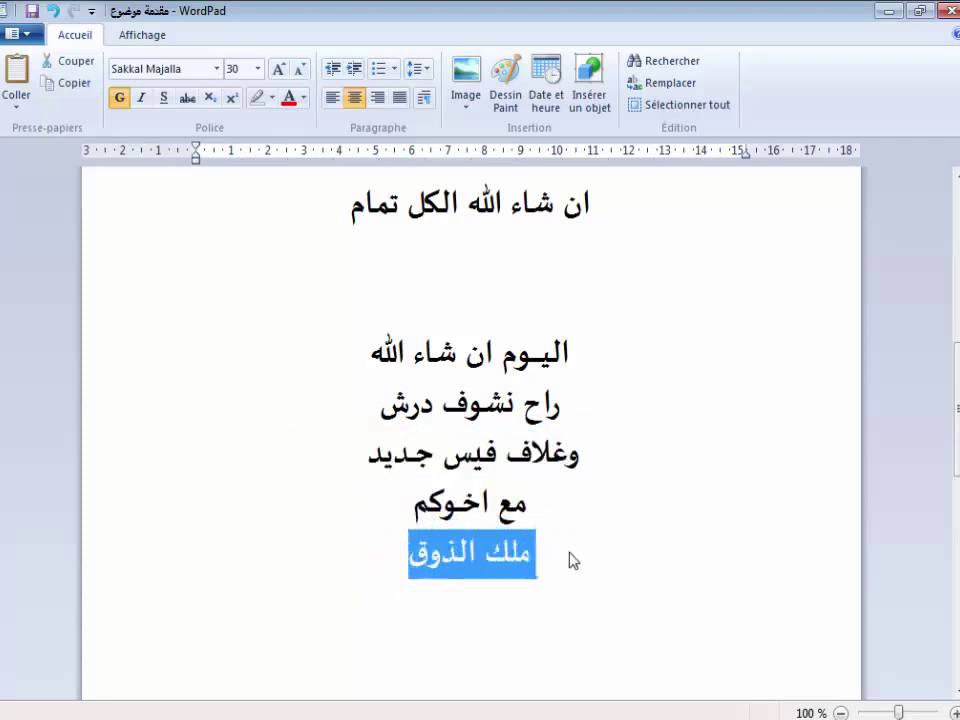
pyautogui.moveTo(573, 560); pyautogui.dragTo(352, 565)
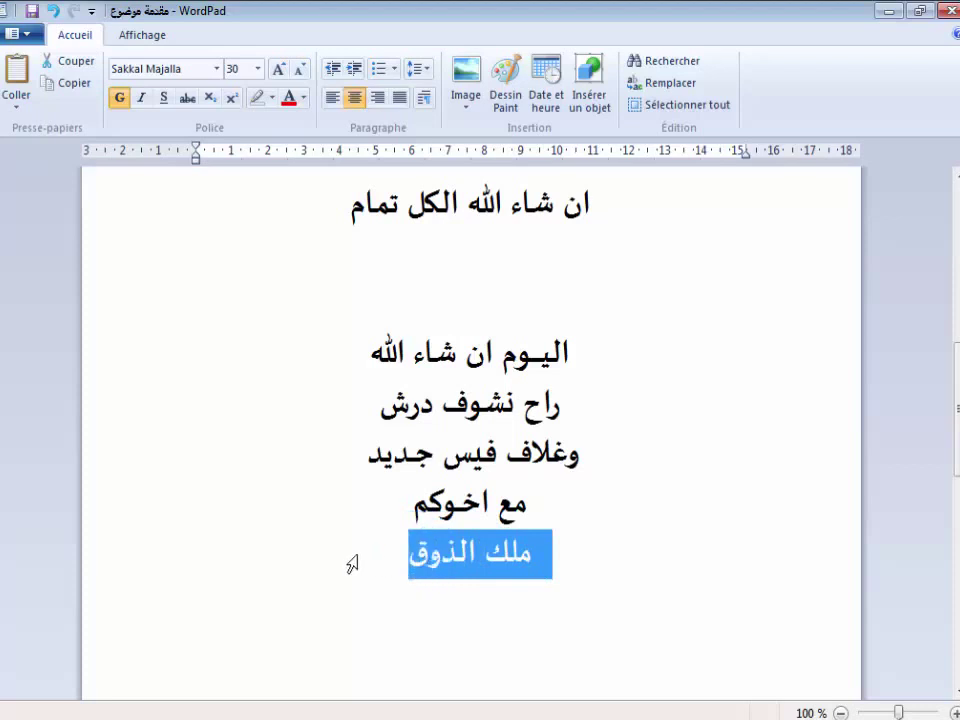
pyautogui.scroll(-5, 352, 565)
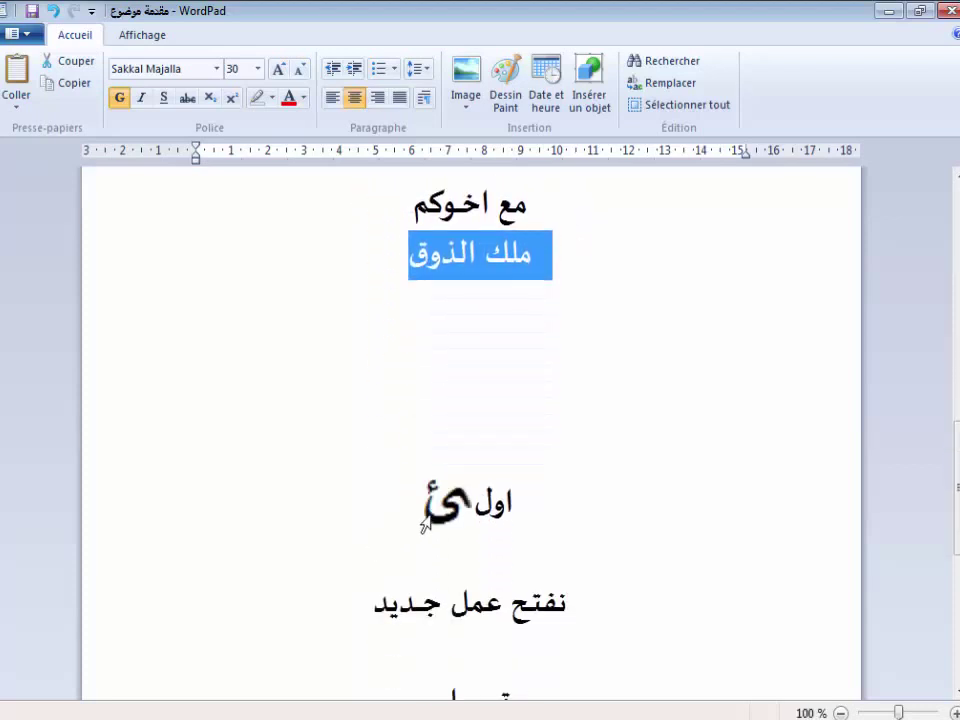
pyautogui.click(456, 505)
pyautogui.moveTo(456, 505); pyautogui.dragTo(311, 504)
pyautogui.scroll(-3, 311, 504)
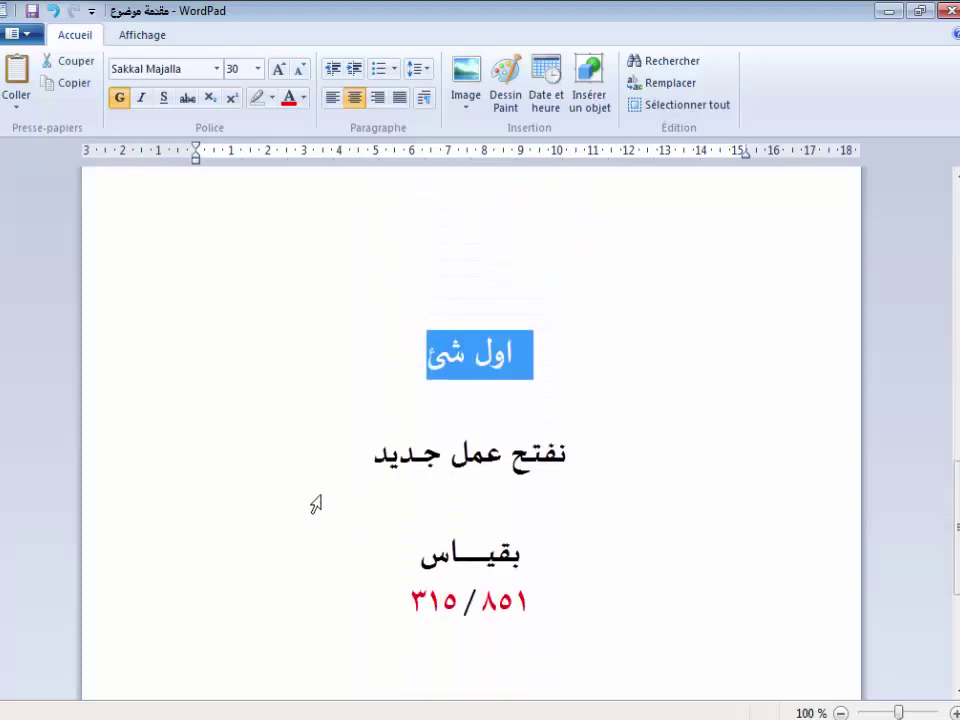
pyautogui.tripleClick(423, 453)
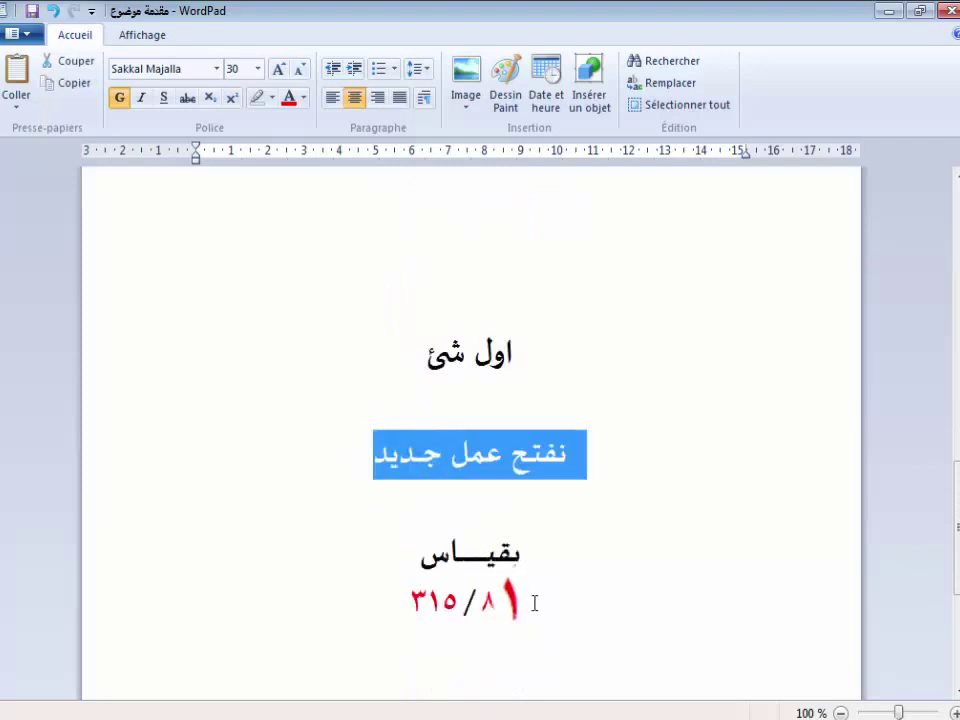
pyautogui.moveTo(530, 562); pyautogui.dragTo(293, 555)
pyautogui.click(300, 552)
pyautogui.scroll(-3, 311, 544)
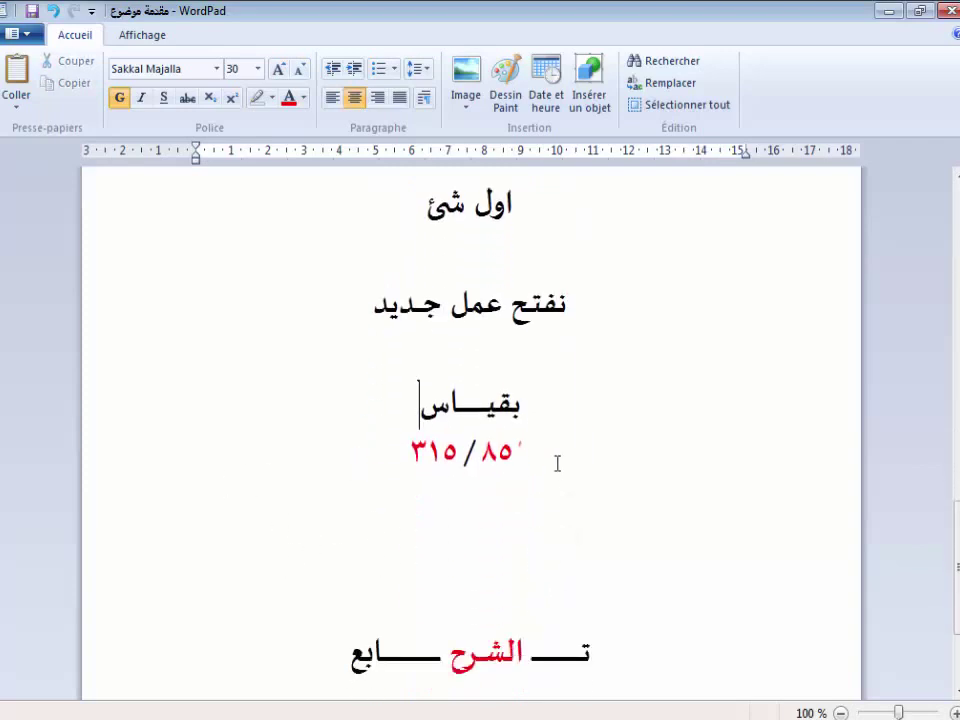
# Examine the canvas dimensions given in the notes and the line that follows them
pyautogui.tripleClick(509, 456)
pyautogui.tripleClick(525, 450)
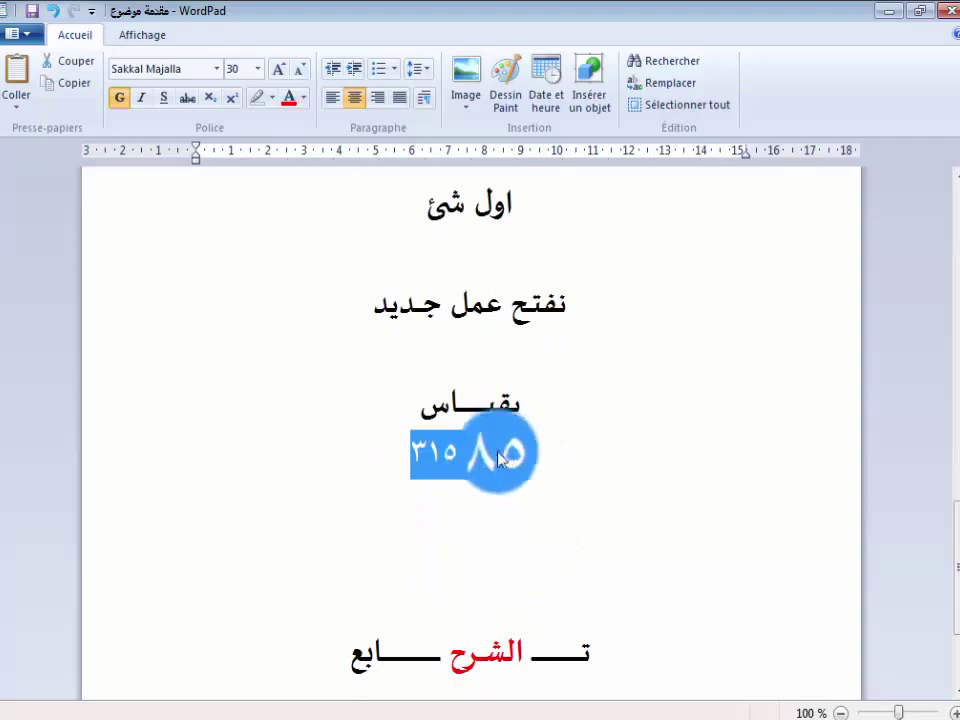
pyautogui.doubleClick(493, 448)
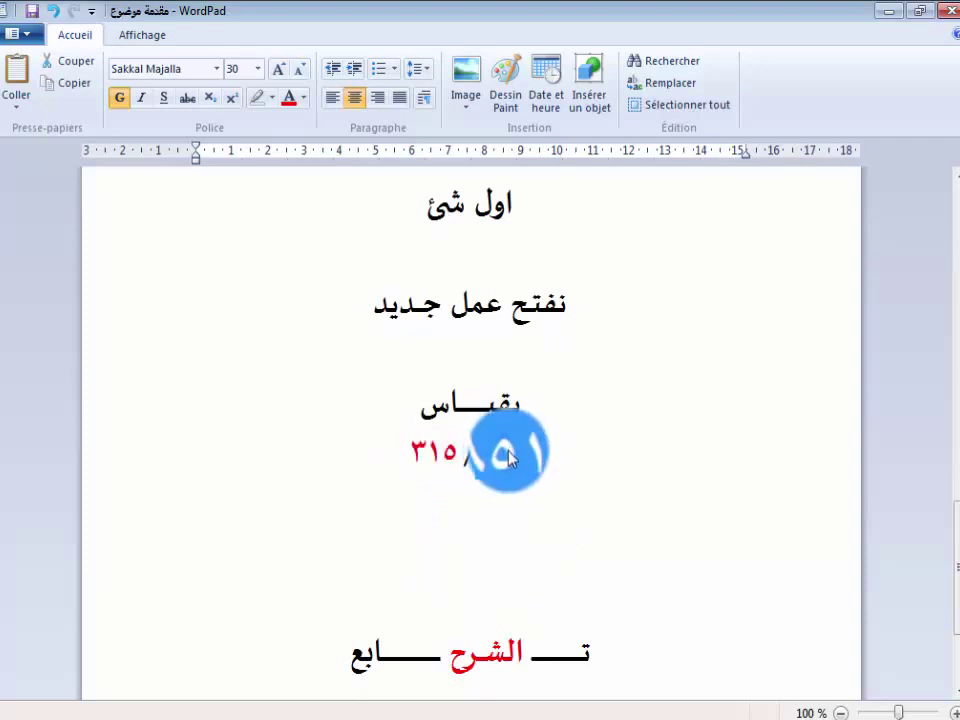
pyautogui.doubleClick(437, 452)
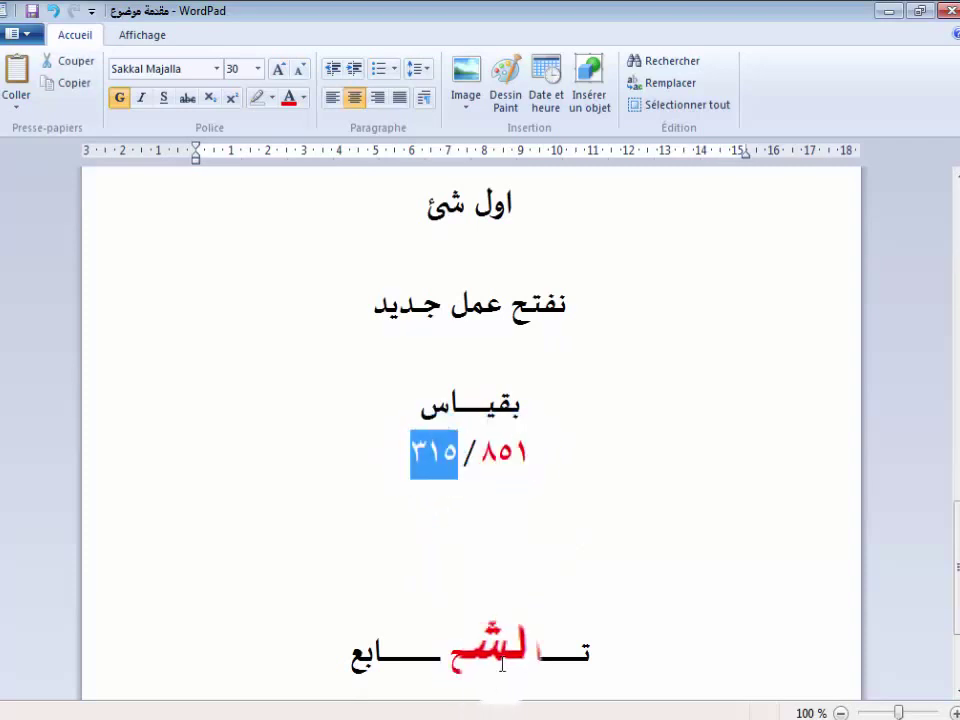
pyautogui.click(503, 665)
pyautogui.tripleClick(503, 665)
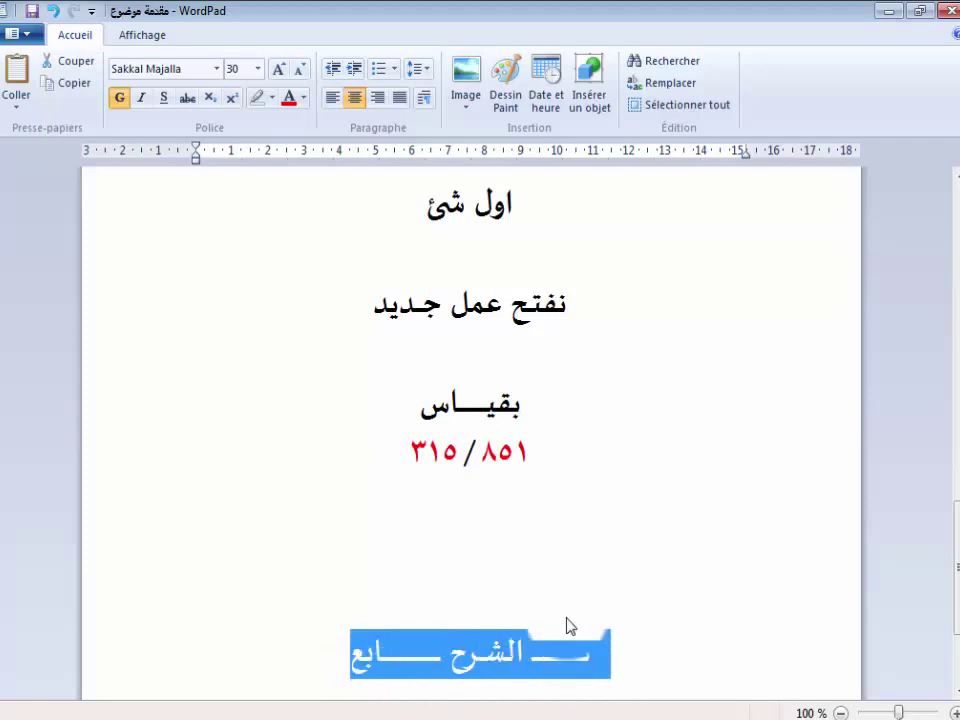
pyautogui.scroll(-3, 636, 534)
pyautogui.scroll(-1, 636, 534)
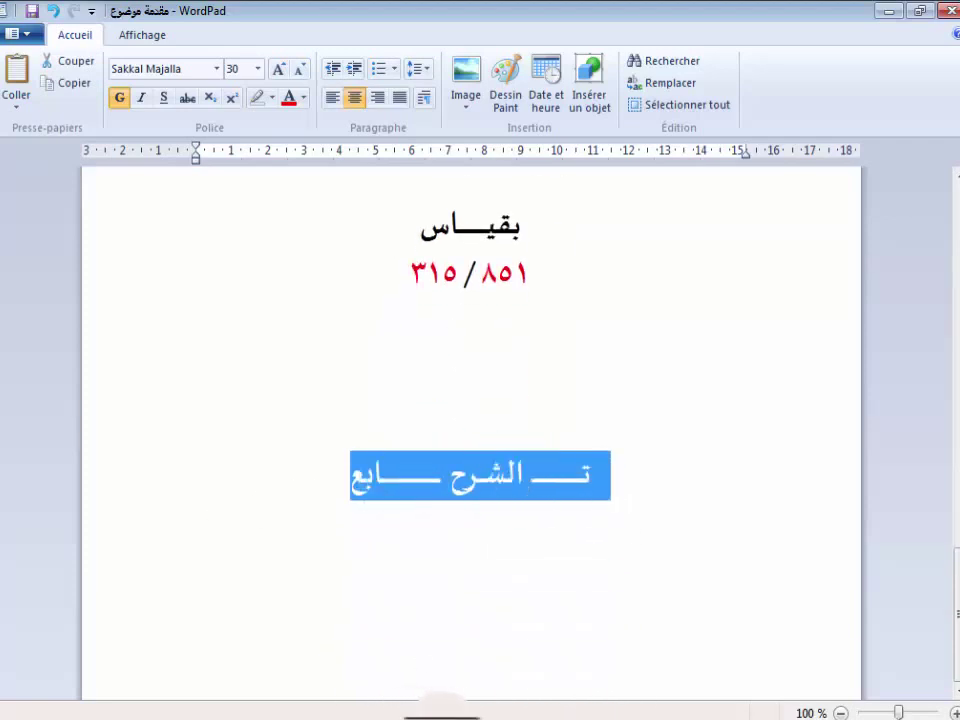
# Switch to Photoshop and create a new document 851 pixels wide and 315 pixels high
pyautogui.click(373, 712)
pyautogui.click(44, 14)
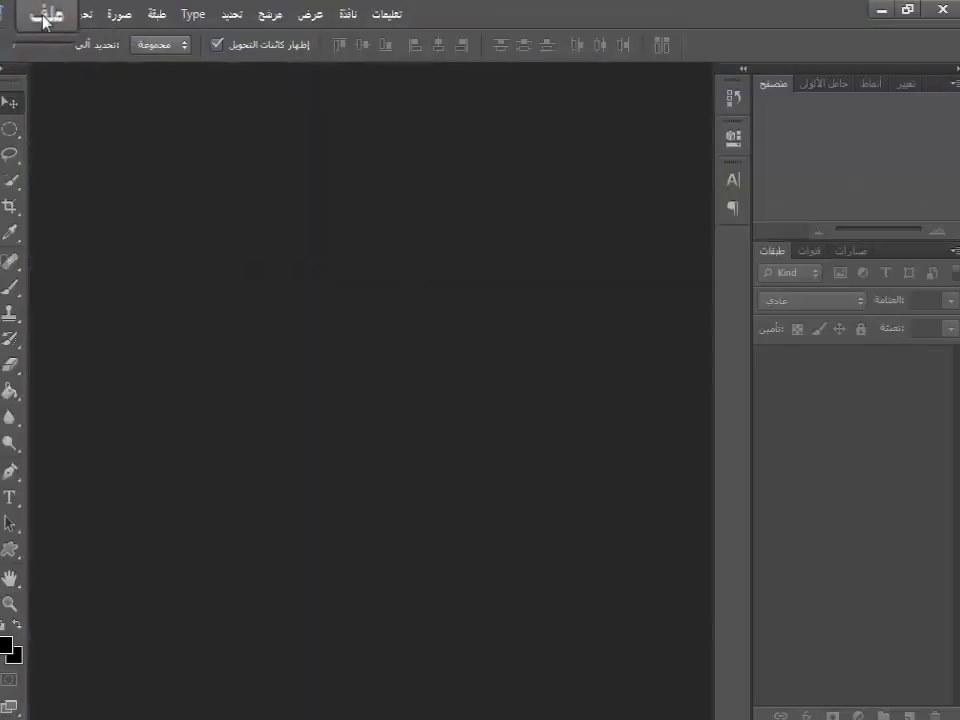
pyautogui.click(52, 40)
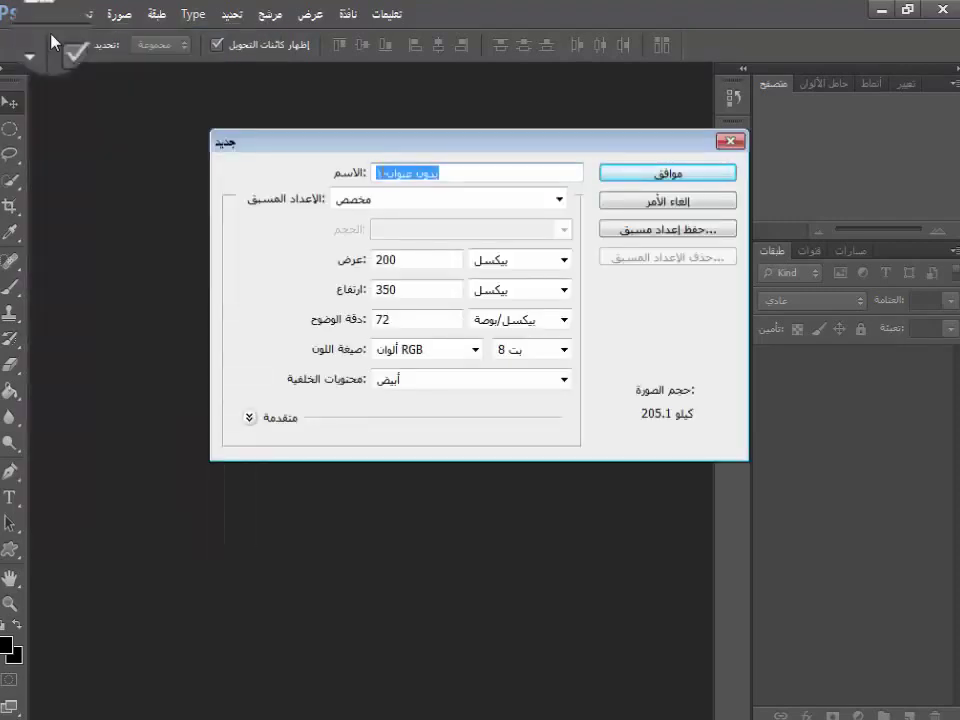
pyautogui.doubleClick(420, 259)
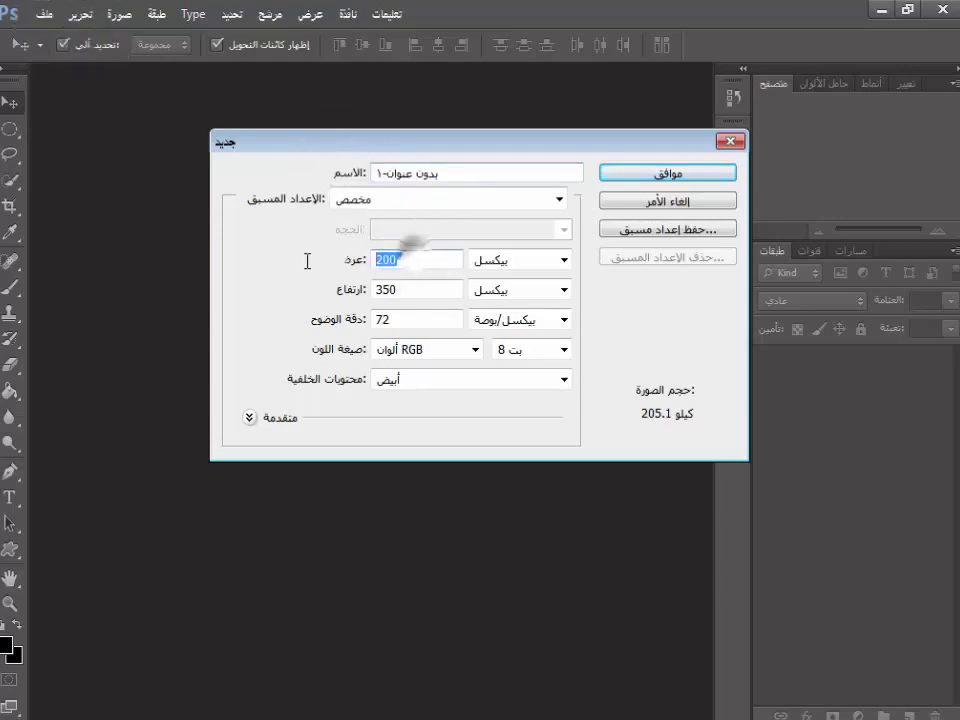
pyautogui.write('85')
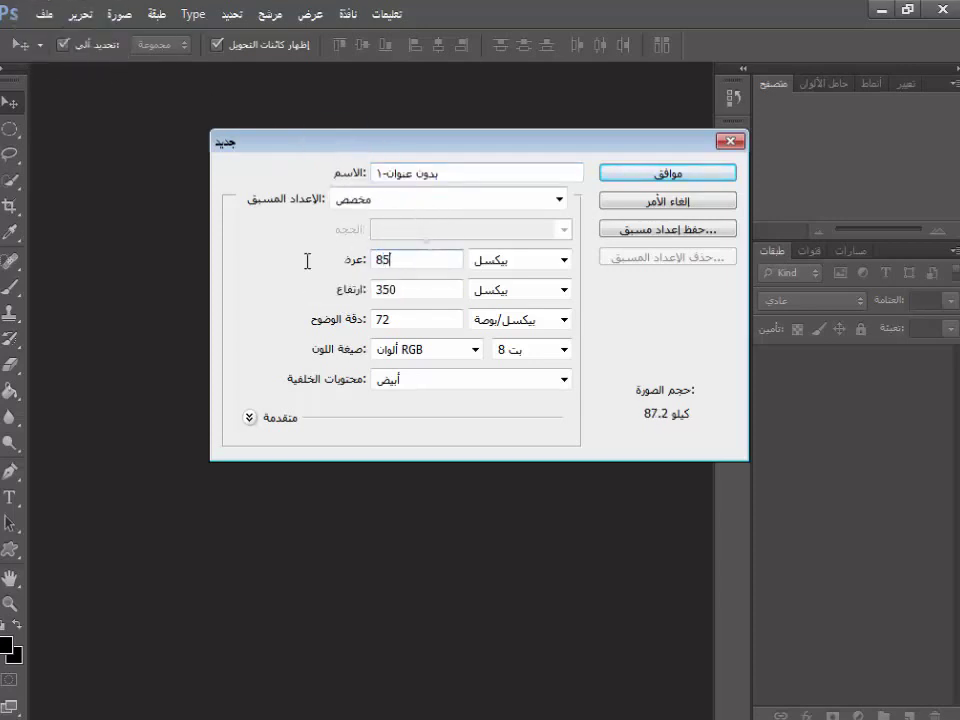
pyautogui.write('1')
pyautogui.doubleClick(409, 289)
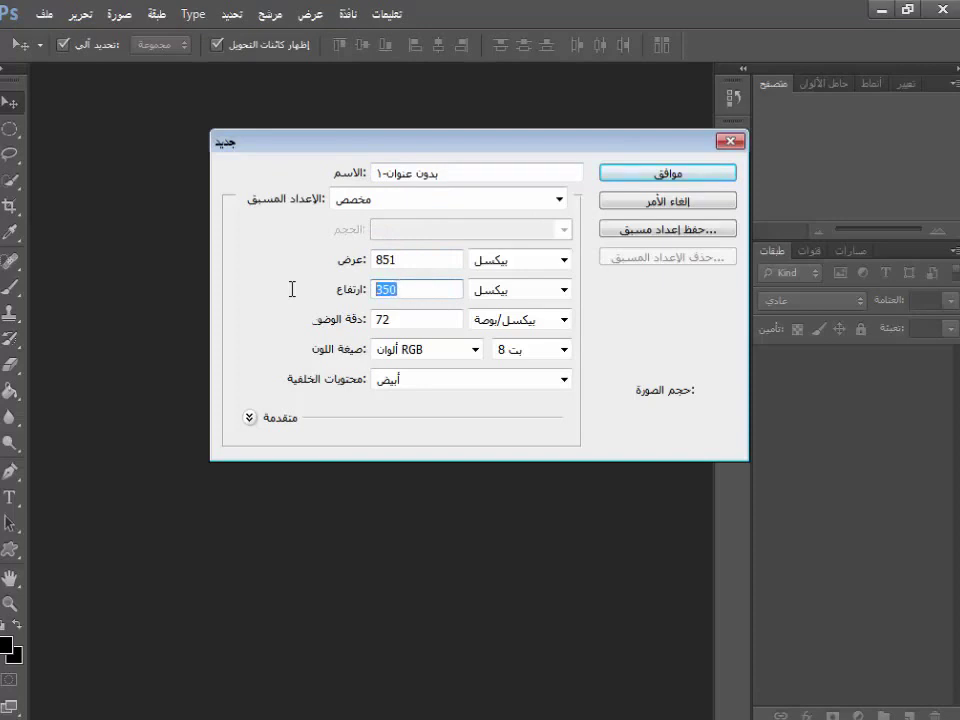
pyautogui.write('315')
pyautogui.doubleClick(411, 260)
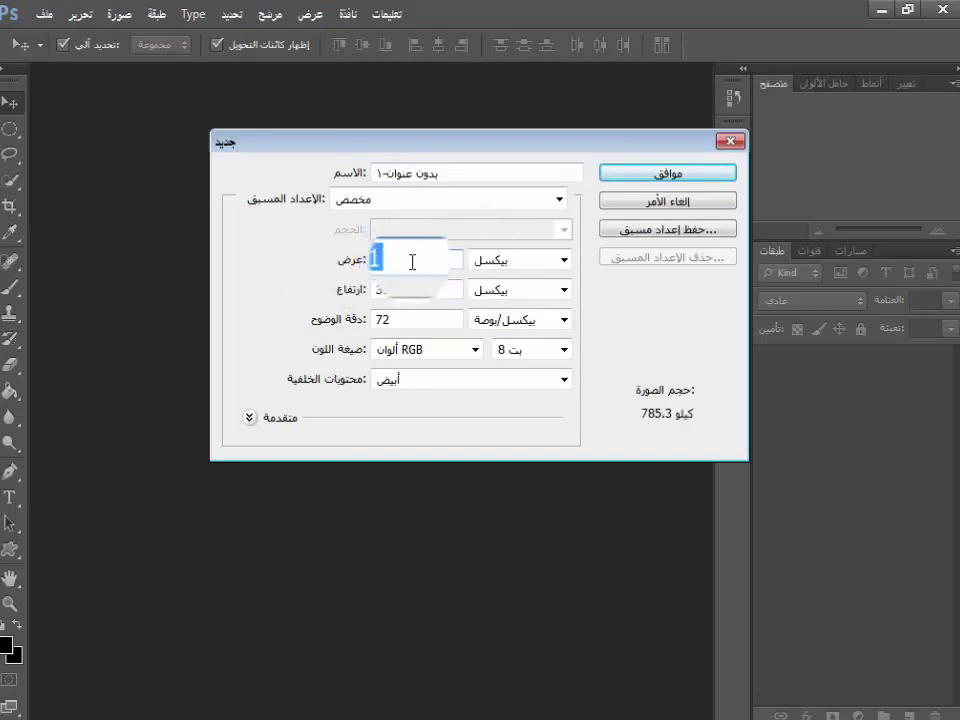
pyautogui.doubleClick(405, 289)
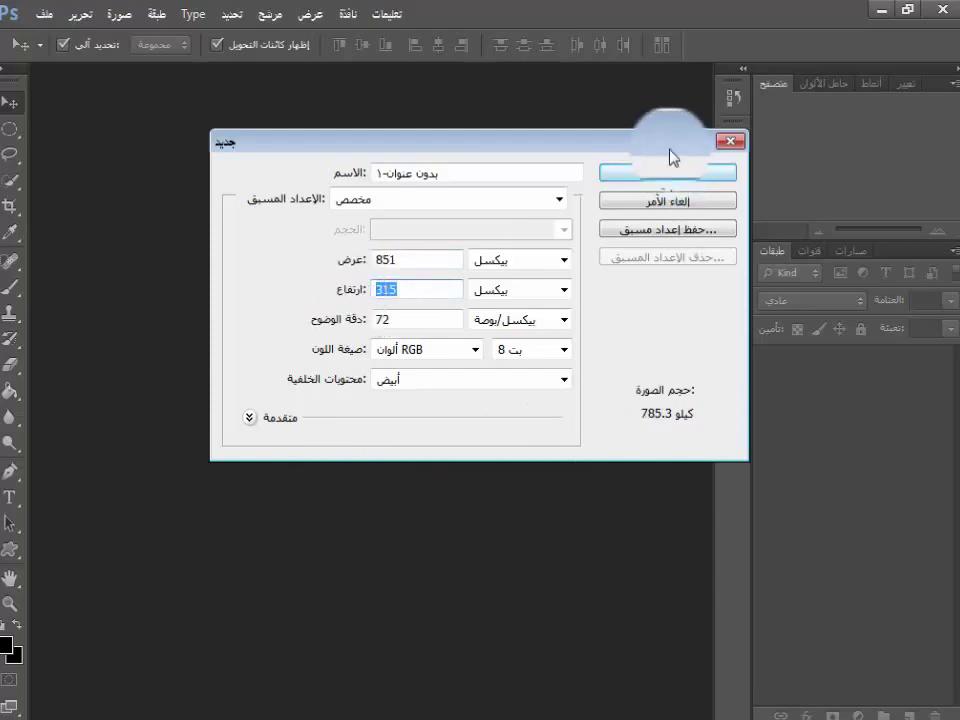
pyautogui.click(664, 175)
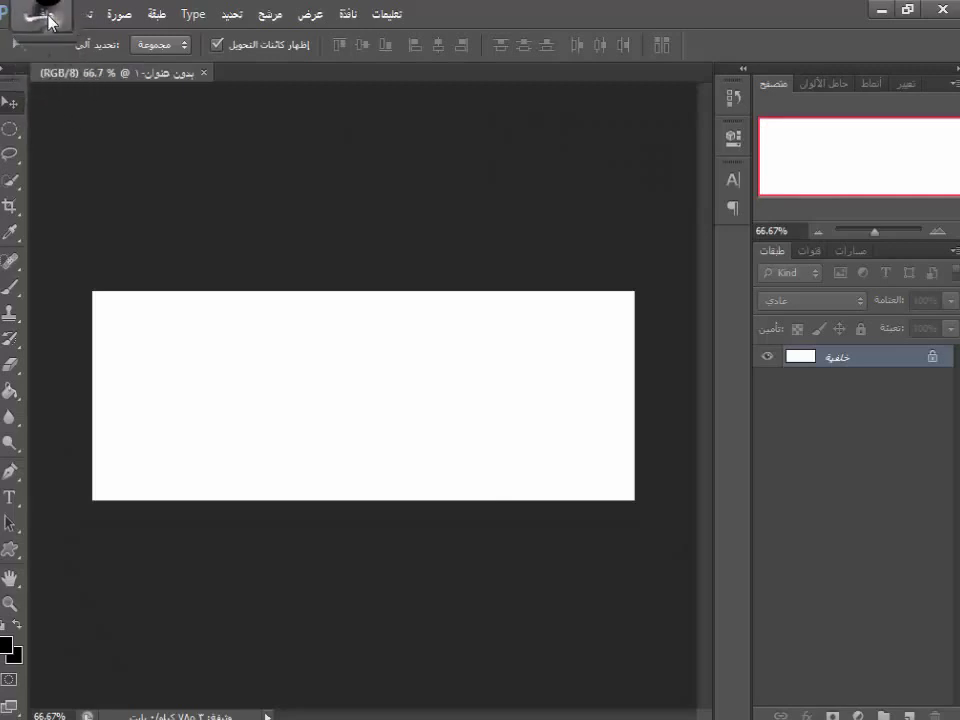
# Open the image maxresdefault from the desktop folder ساعترف لك
pyautogui.click(48, 18)
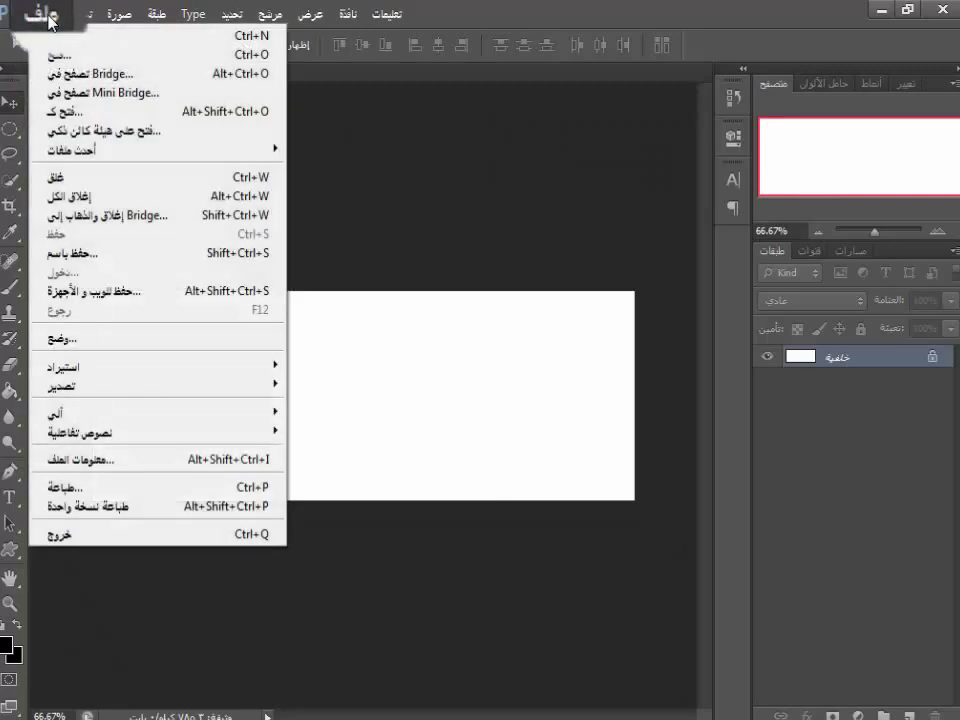
pyautogui.click(60, 55)
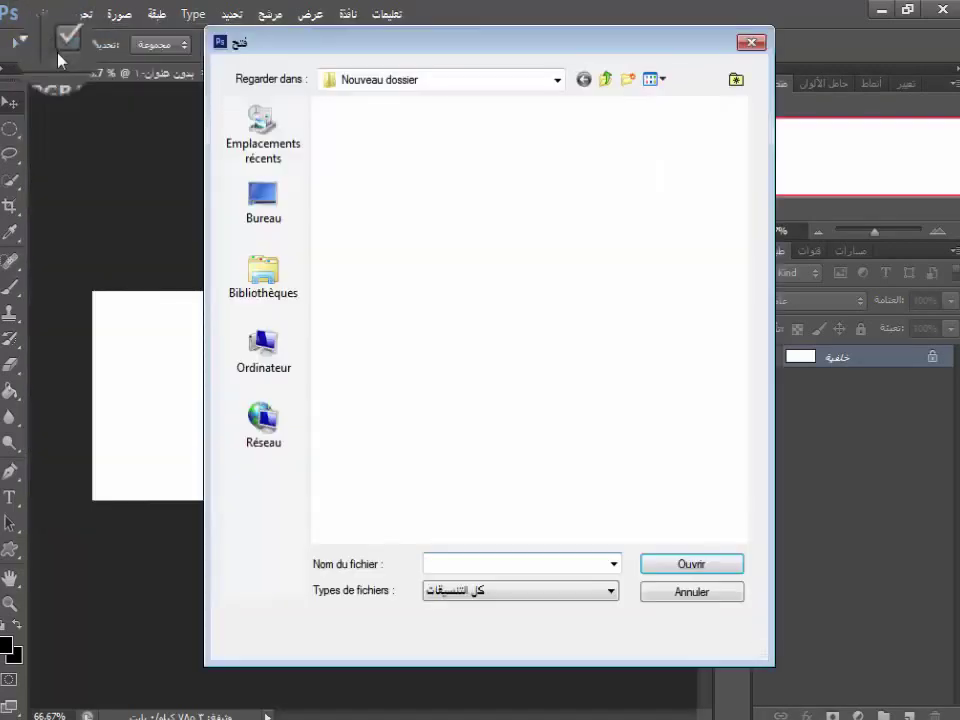
pyautogui.click(264, 200)
pyautogui.click(269, 192)
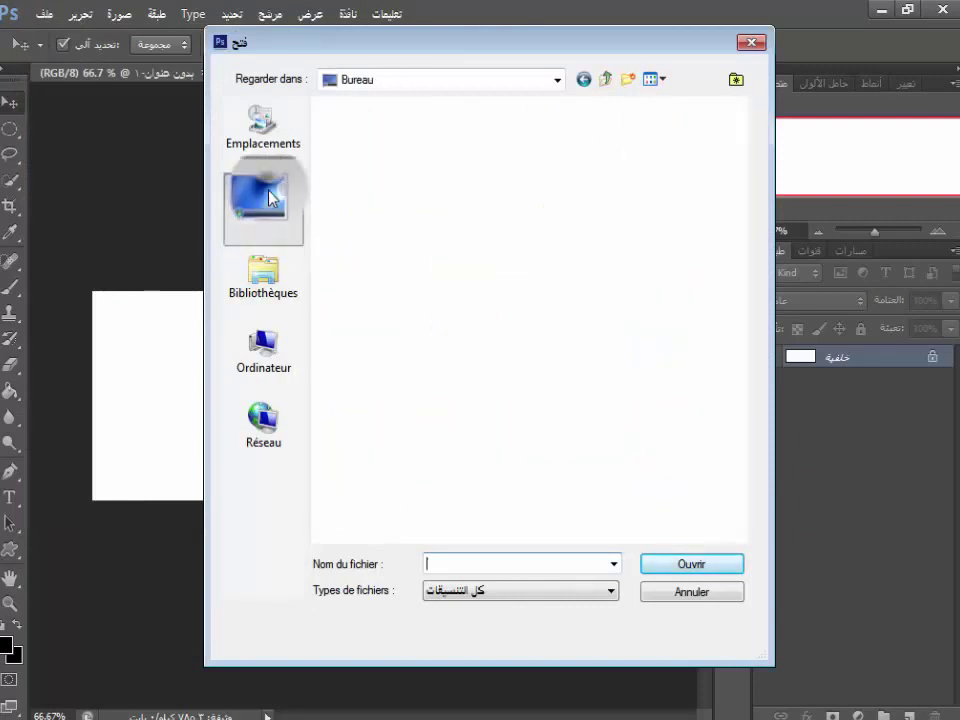
pyautogui.moveTo(430, 538); pyautogui.dragTo(430, 490)
pyautogui.doubleClick(430, 490)
pyautogui.doubleClick(376, 181)
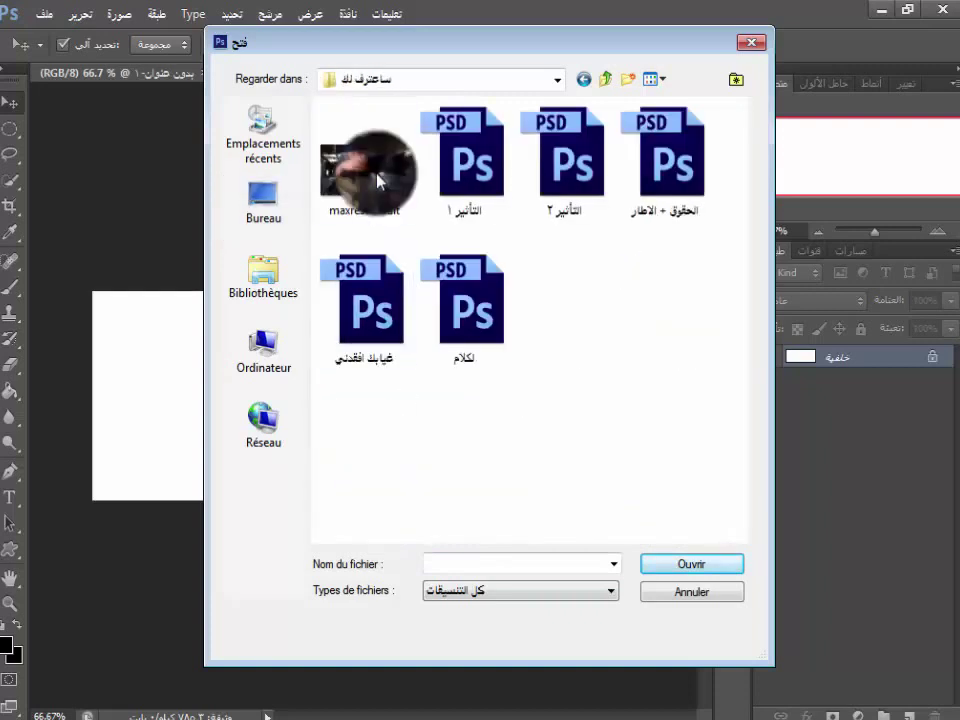
pyautogui.doubleClick(377, 181)
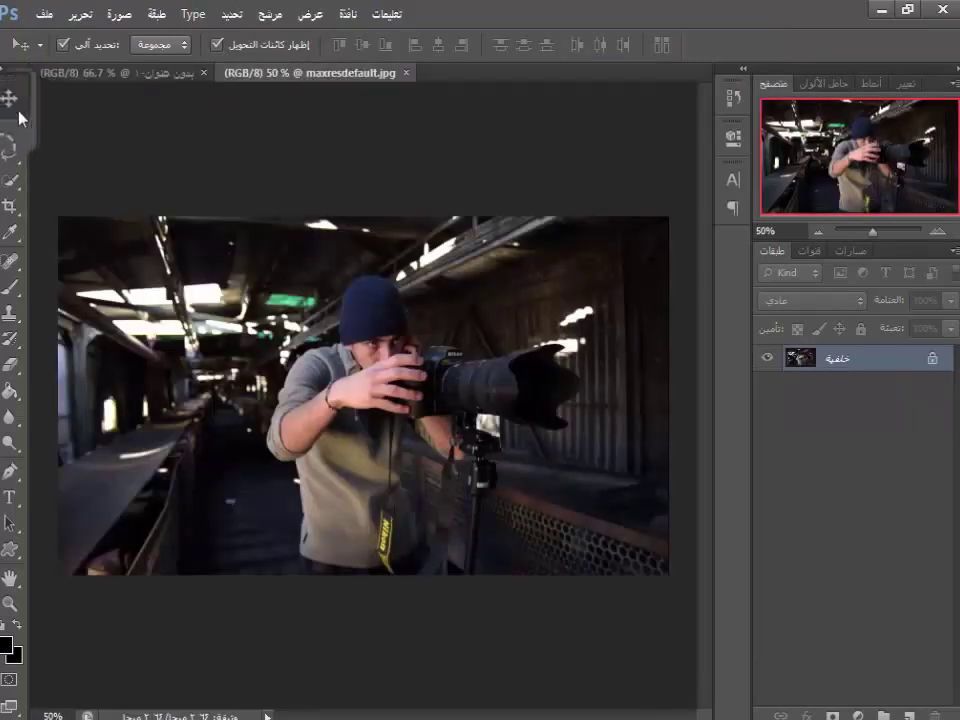
# Convert the photo's locked background into a regular layer and duplicate that layer
pyautogui.doubleClick(930, 359)
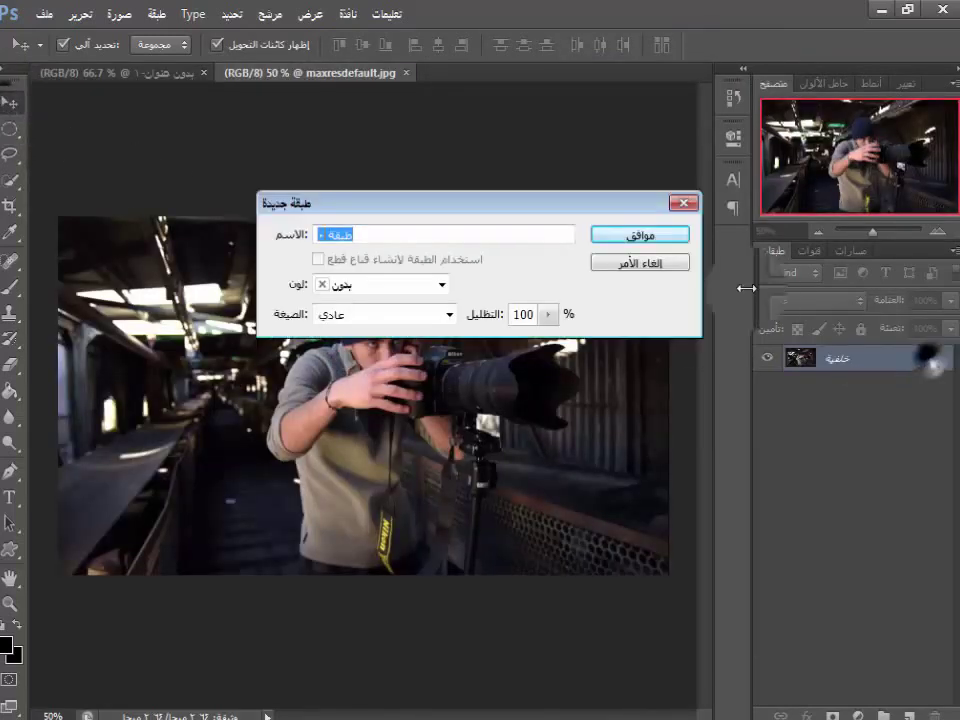
pyautogui.click(681, 246)
pyautogui.hotkey('ctrl', 't')
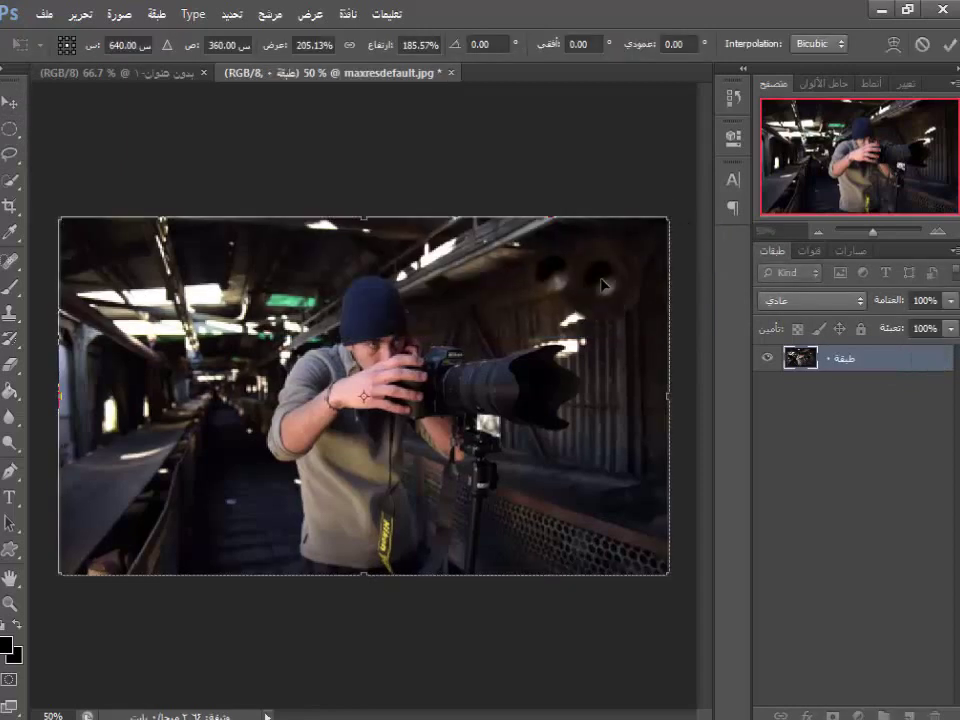
pyautogui.press('Return')
pyautogui.moveTo(917, 369); pyautogui.dragTo(908, 714)
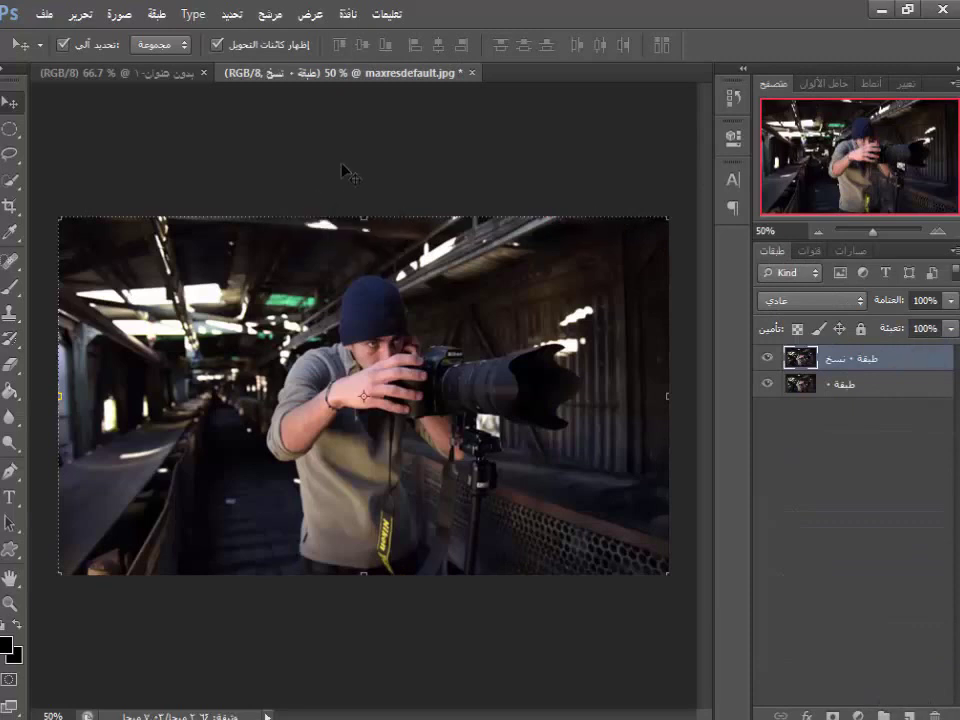
# Apply the Imagenomic Portraiture filter with the Smoothing: High preset to the duplicated photo layer
pyautogui.click(270, 14)
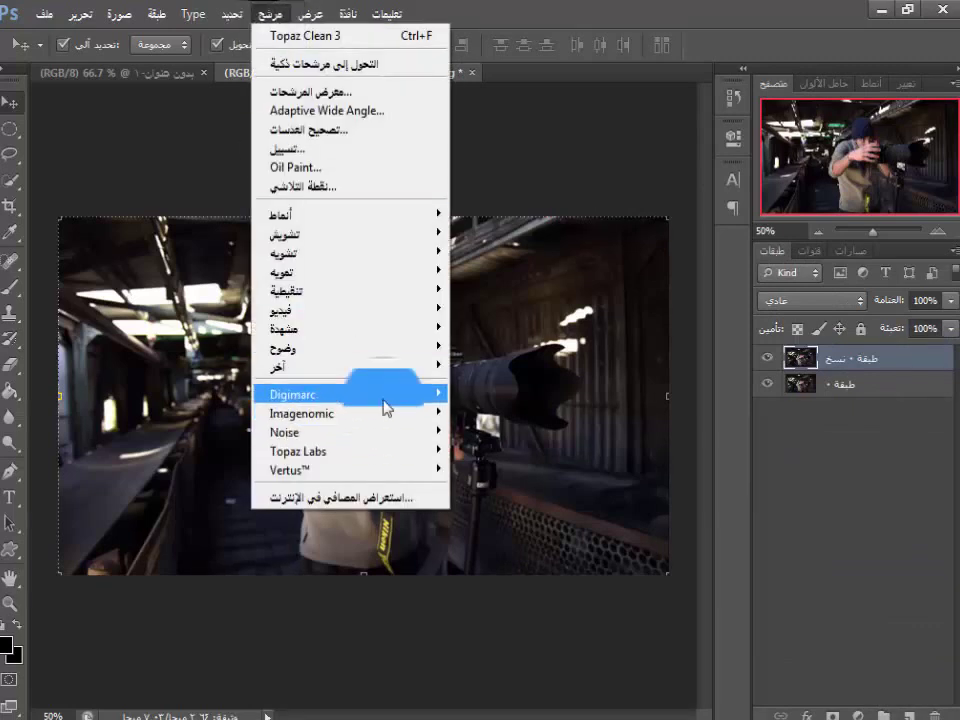
pyautogui.moveTo(386, 413)
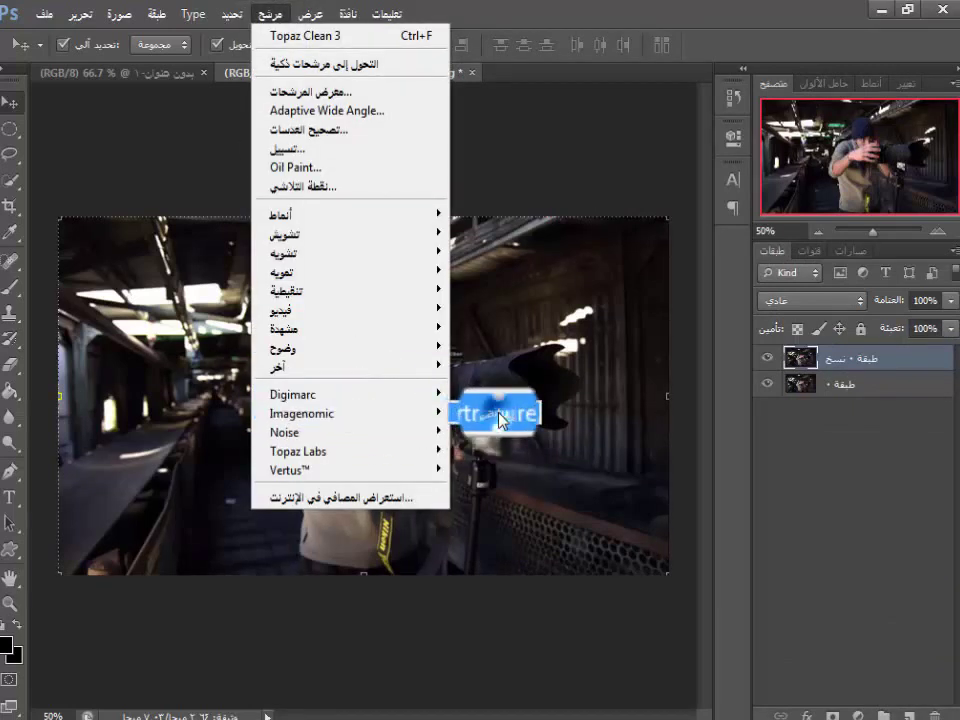
pyautogui.click(498, 413)
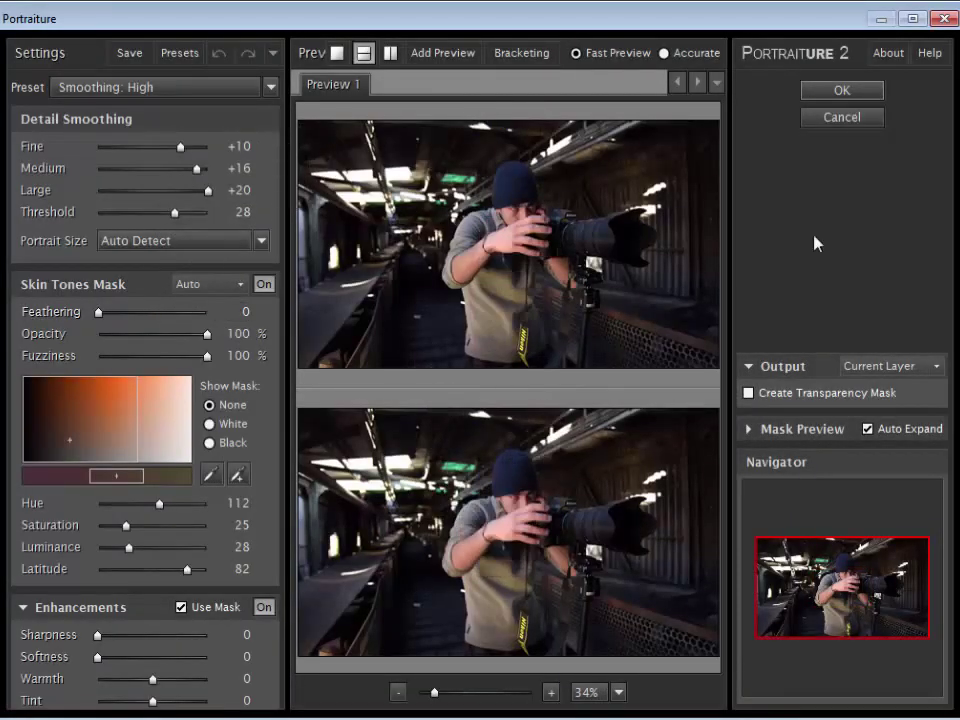
pyautogui.click(863, 95)
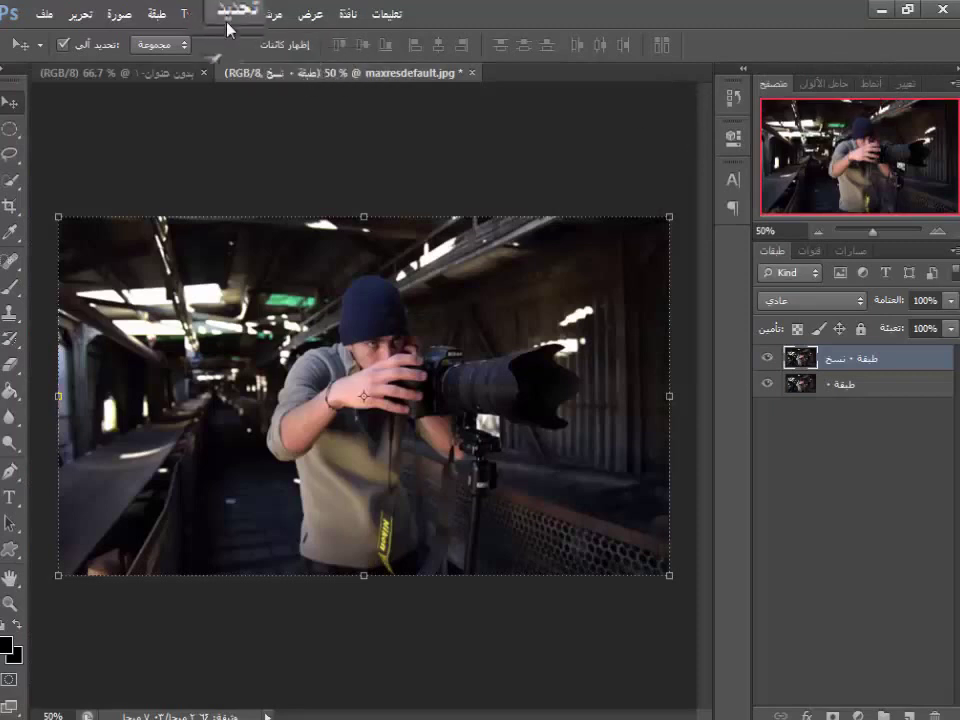
# Apply the GREYCstoration noise filter at Strength 80 with one iteration to the duplicated photo layer
pyautogui.click(270, 15)
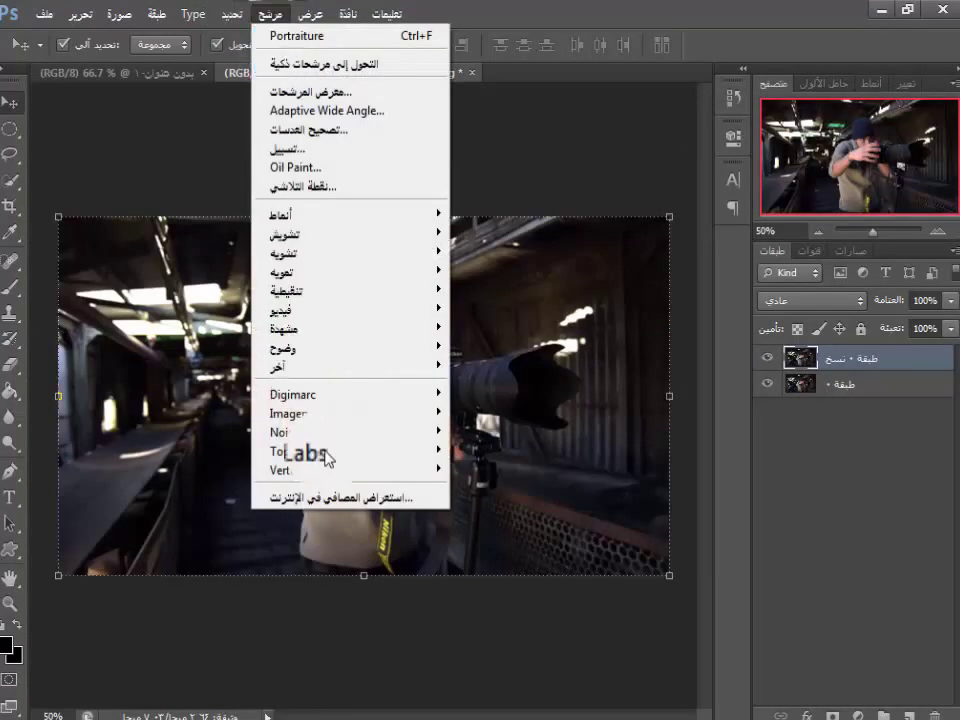
pyautogui.moveTo(419, 433)
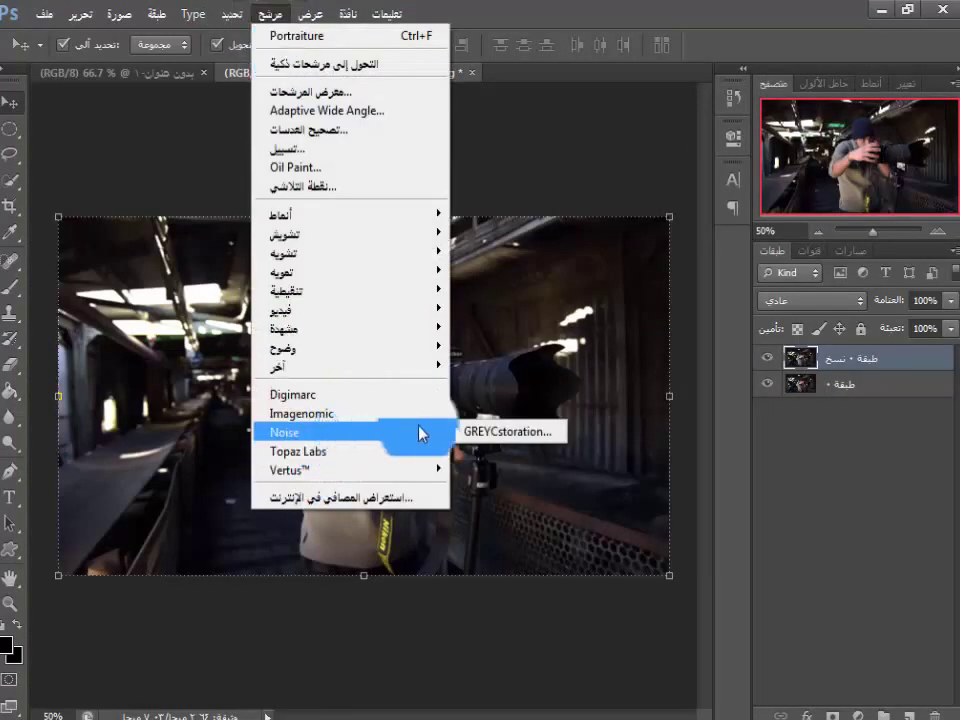
pyautogui.click(490, 433)
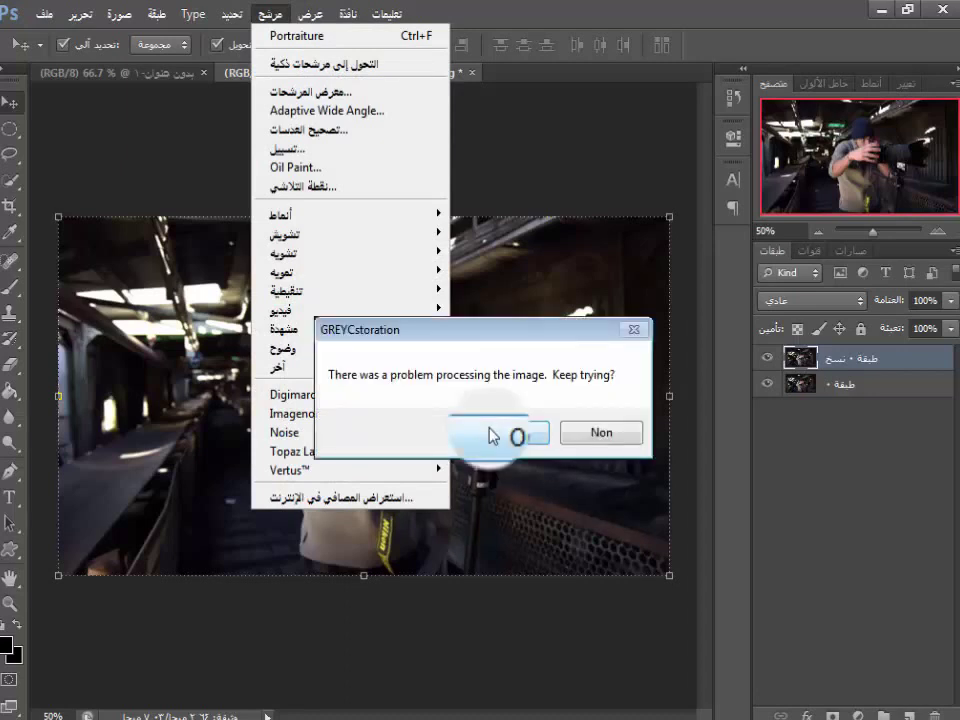
pyautogui.click(491, 433)
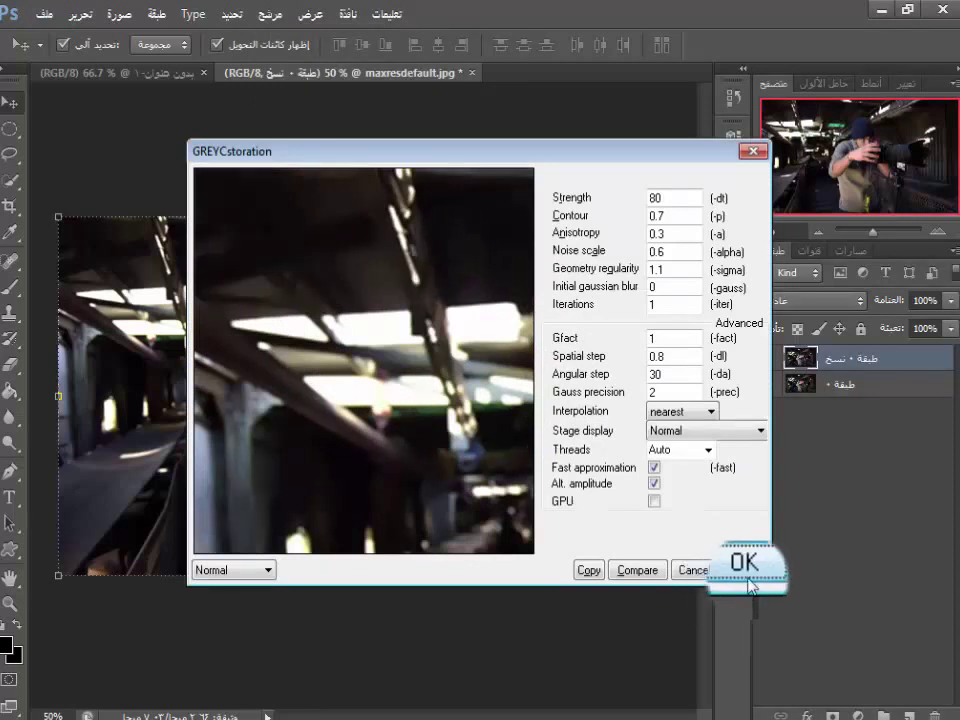
pyautogui.moveTo(437, 420); pyautogui.dragTo(272, 306)
pyautogui.moveTo(465, 429); pyautogui.dragTo(421, 442)
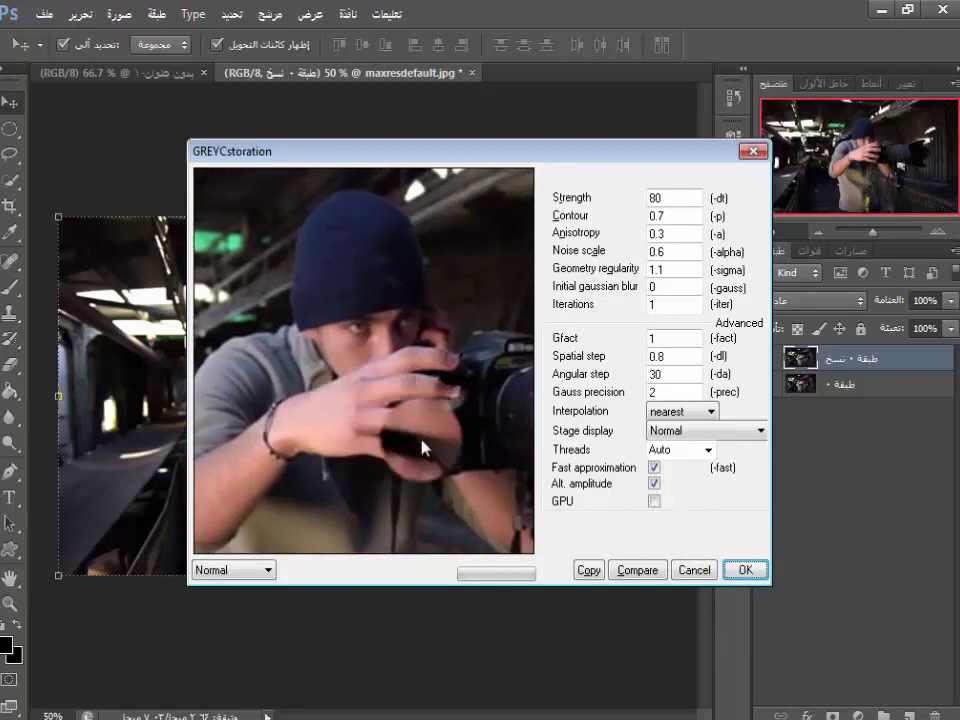
pyautogui.click(742, 570)
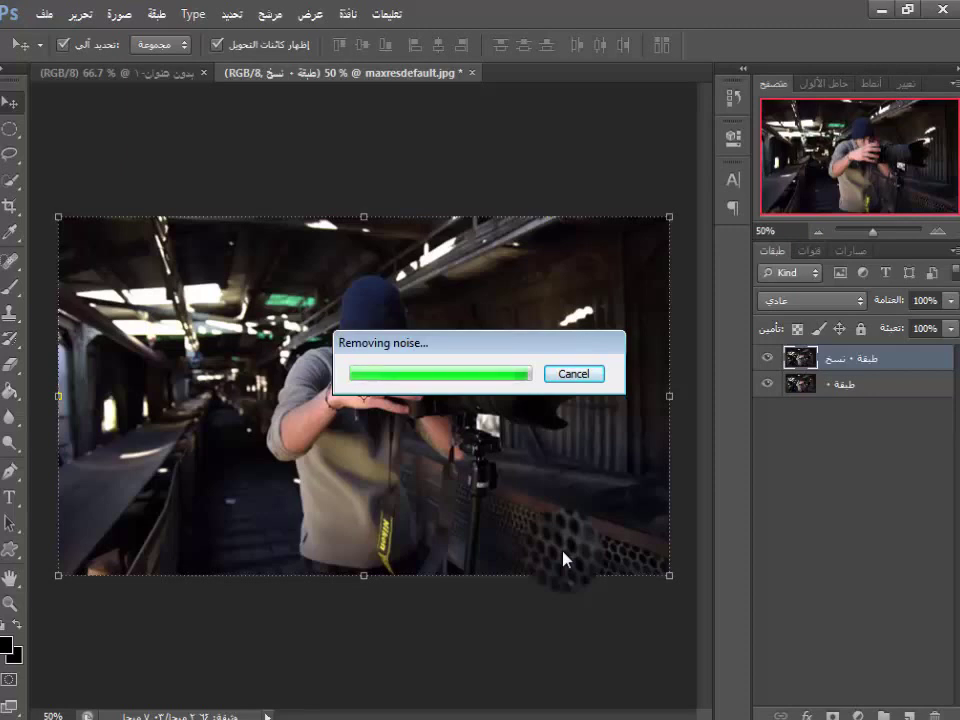
# Apply the Topaz Adjust 4 preset Exposure Color Stretch to the duplicated layer and compare it with the original photo
pyautogui.click(266, 15)
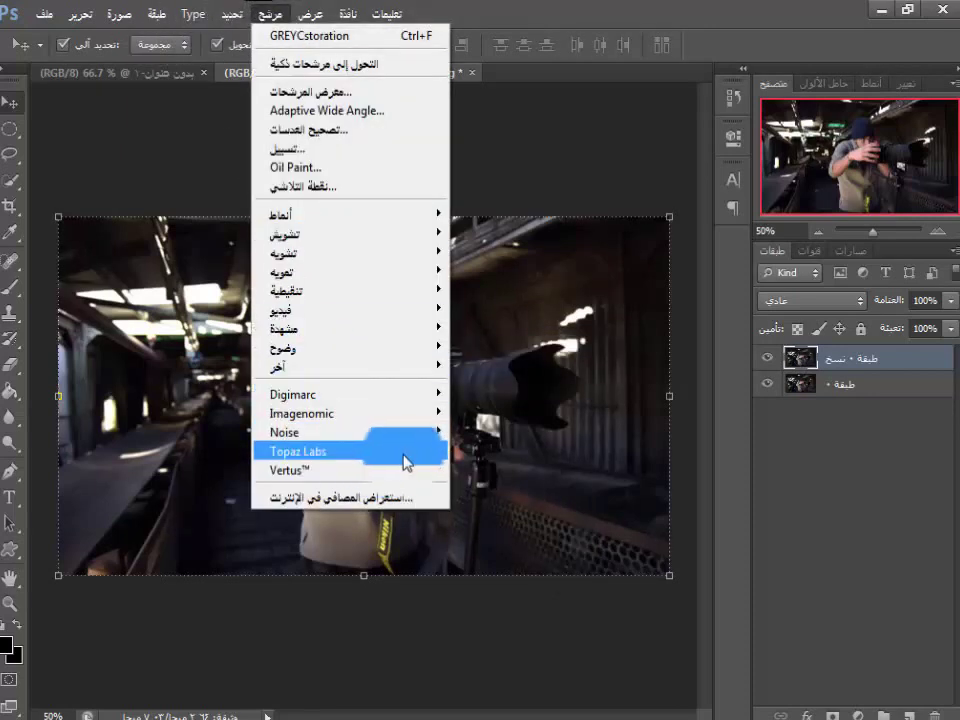
pyautogui.moveTo(406, 462)
pyautogui.click(459, 449)
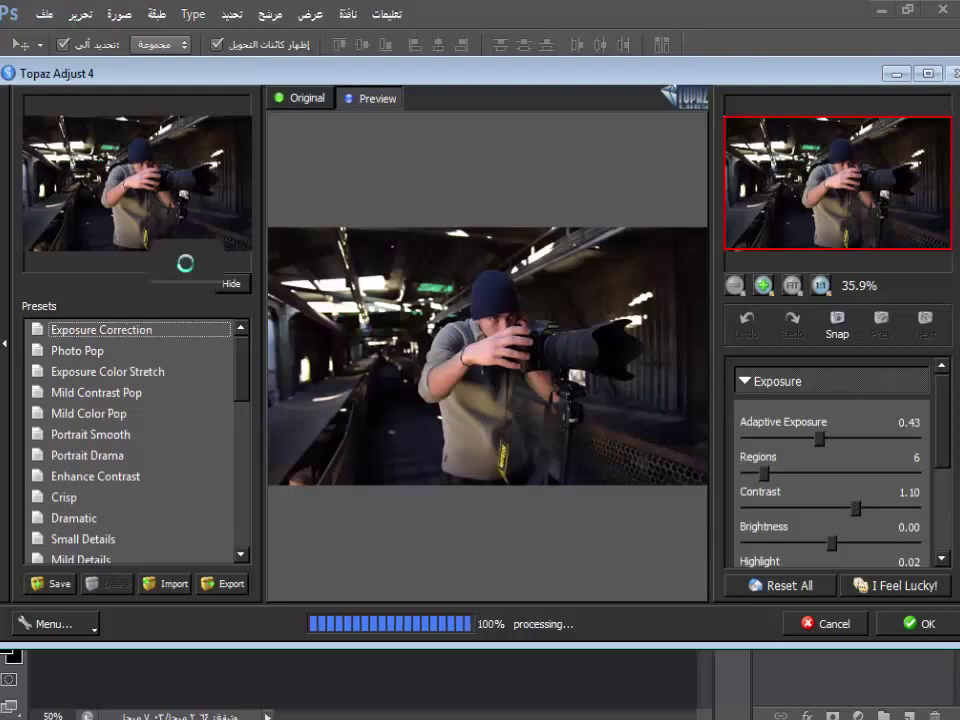
pyautogui.click(150, 374)
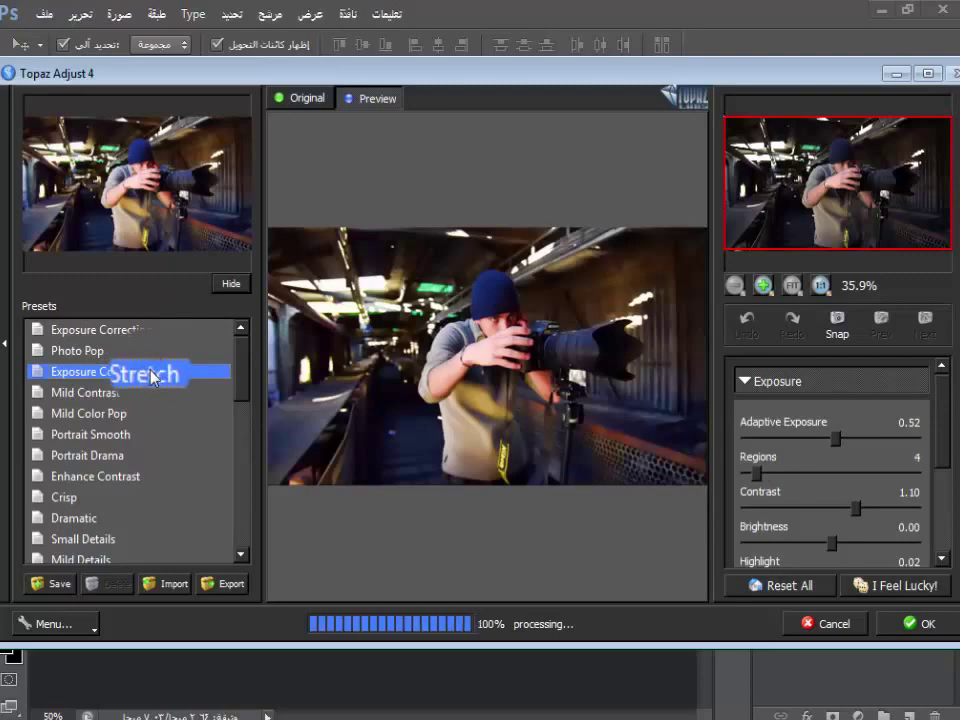
pyautogui.click(916, 626)
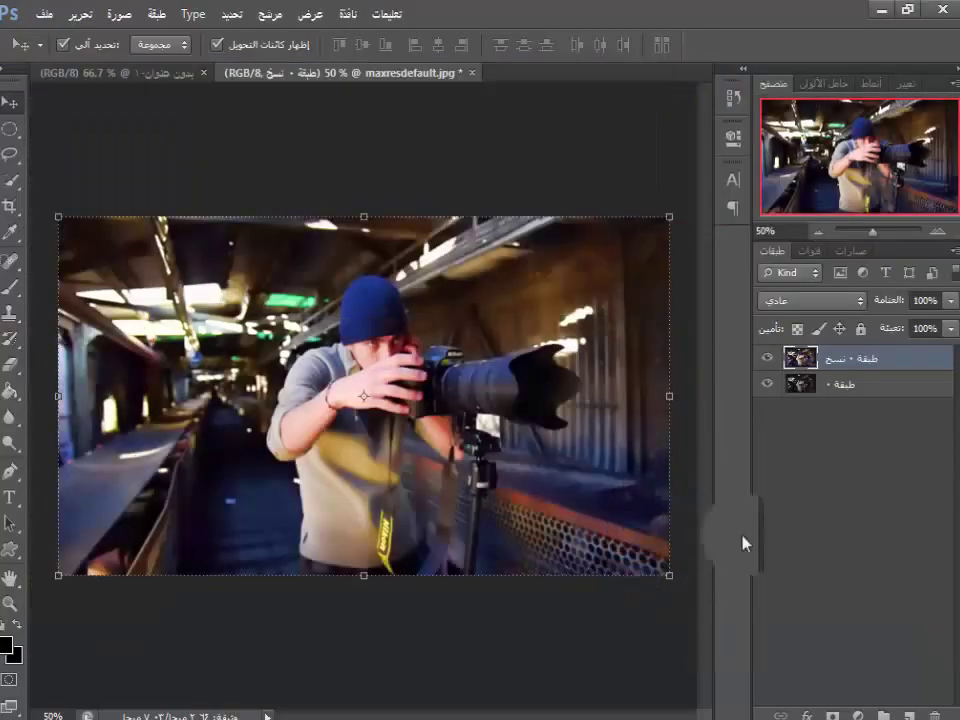
pyautogui.click(765, 360)
pyautogui.click(766, 360)
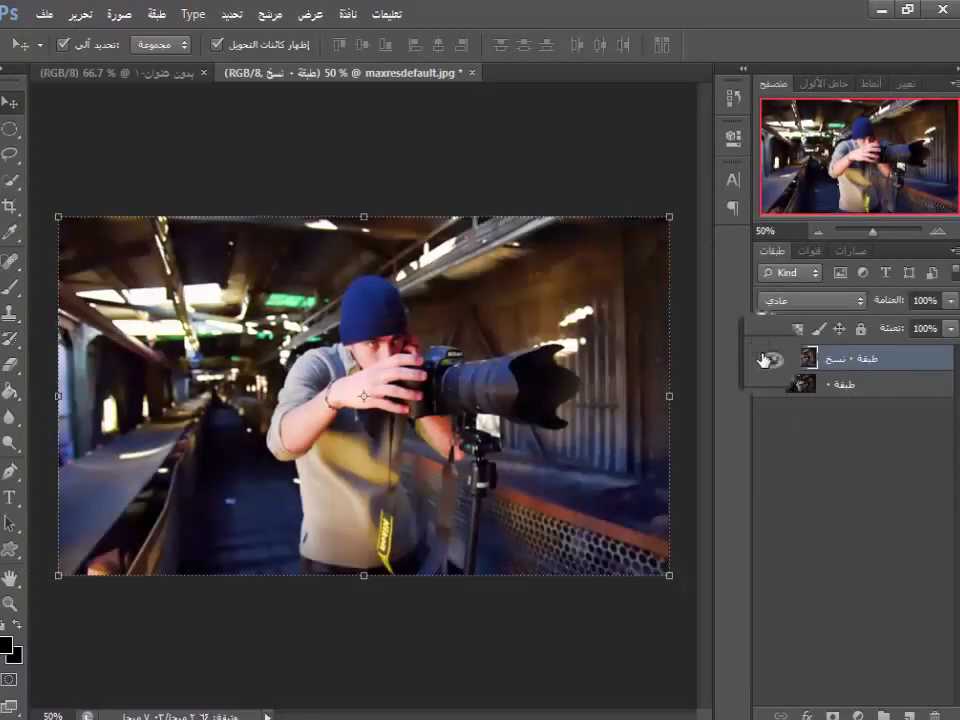
pyautogui.click(766, 360)
pyautogui.click(766, 360)
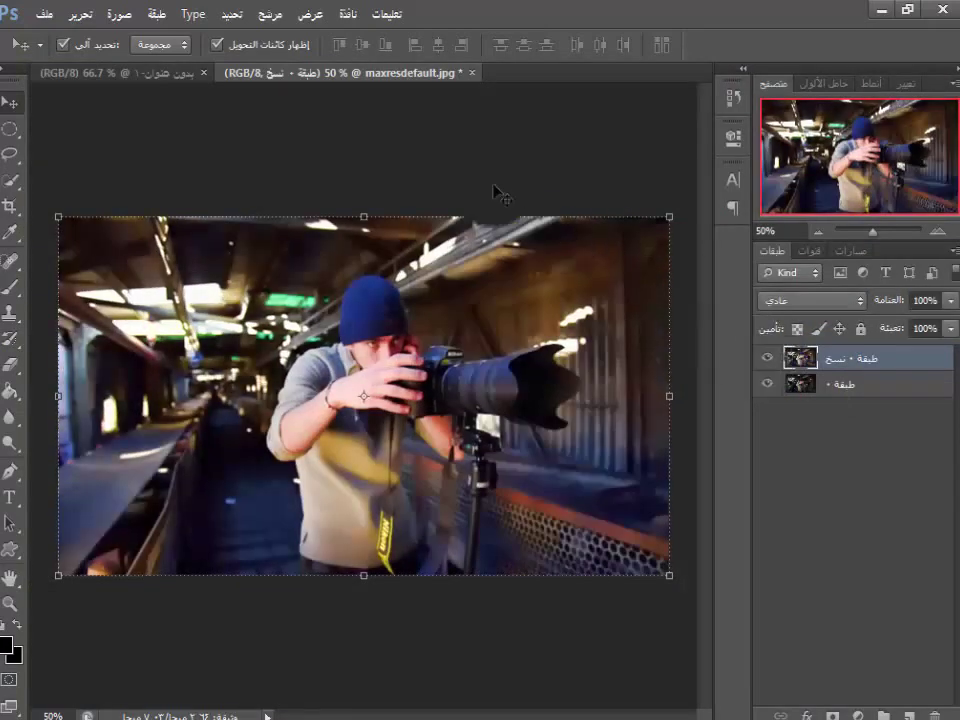
# Copy the filtered photo layer into the blank cover document and close the maxresdefault photo
pyautogui.moveTo(397, 88); pyautogui.dragTo(400, 152)
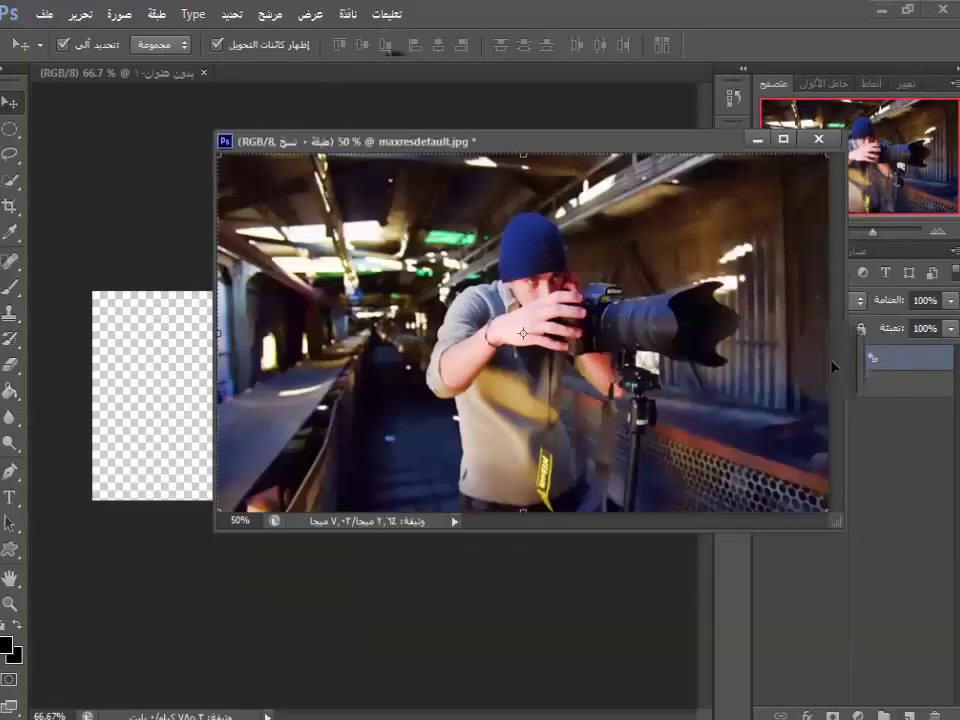
pyautogui.moveTo(921, 360); pyautogui.dragTo(176, 381)
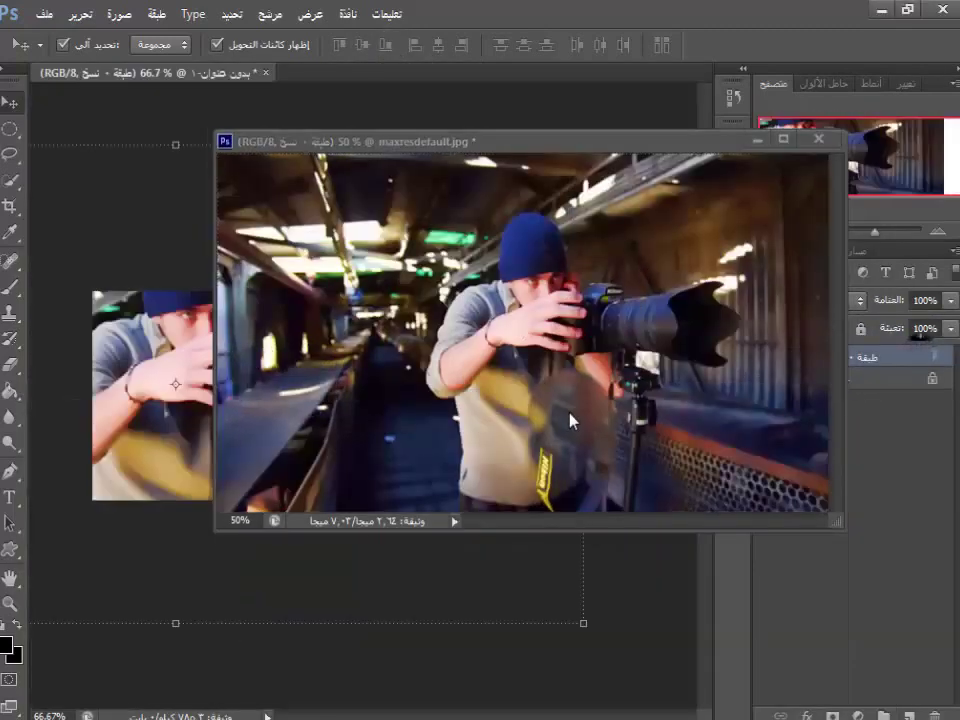
pyautogui.click(818, 139)
pyautogui.click(545, 295)
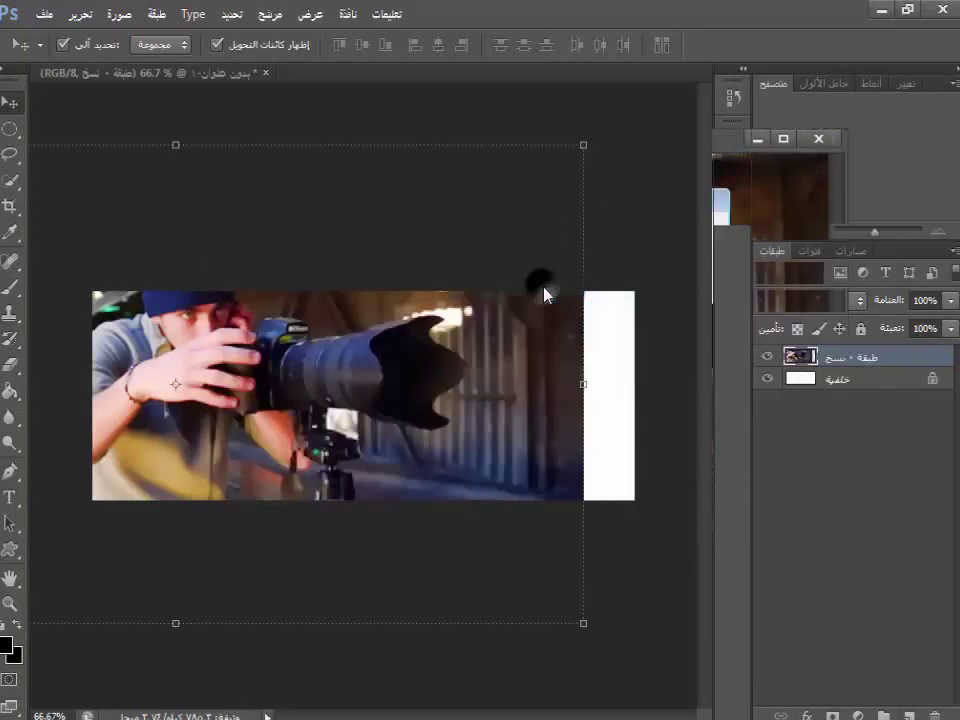
# Scale the photo to 67.58% width and 62.36% height and position it so it fills the whole cover canvas
pyautogui.click(585, 143)
pyautogui.moveTo(565, 238); pyautogui.dragTo(409, 324)
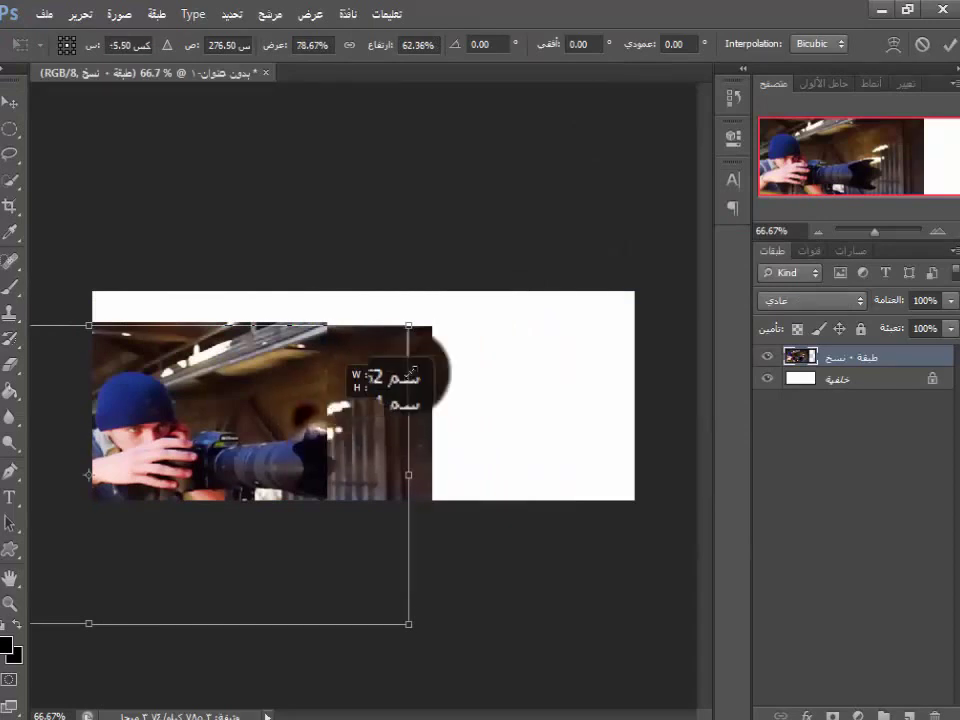
pyautogui.moveTo(312, 423); pyautogui.dragTo(546, 403)
pyautogui.moveTo(364, 458); pyautogui.dragTo(422, 446)
pyautogui.moveTo(420, 445); pyautogui.dragTo(446, 437)
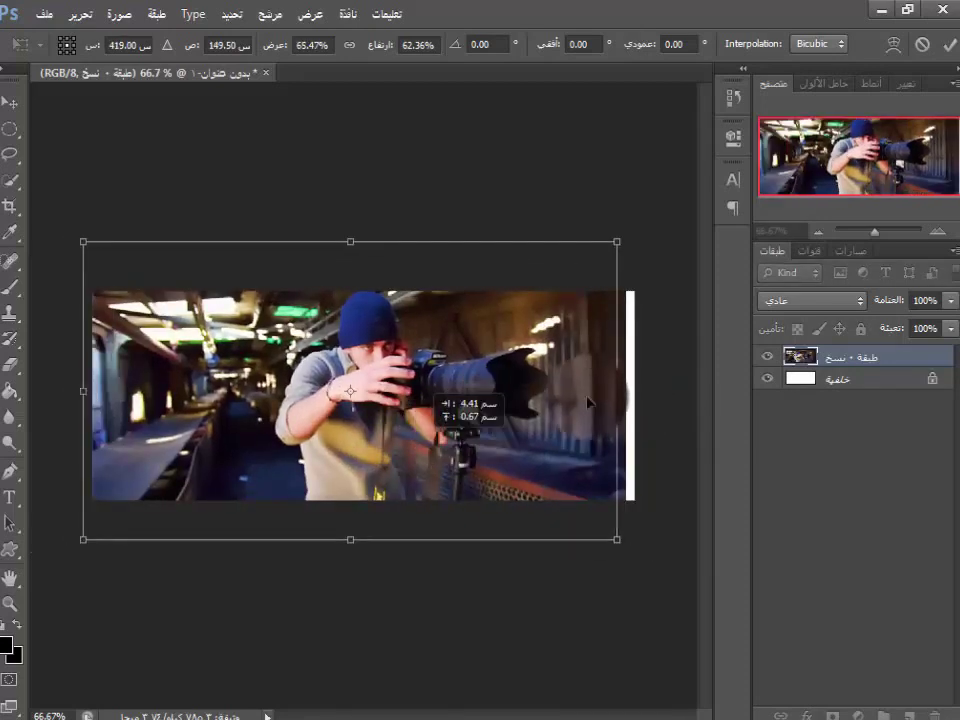
pyautogui.moveTo(617, 391); pyautogui.dragTo(651, 391)
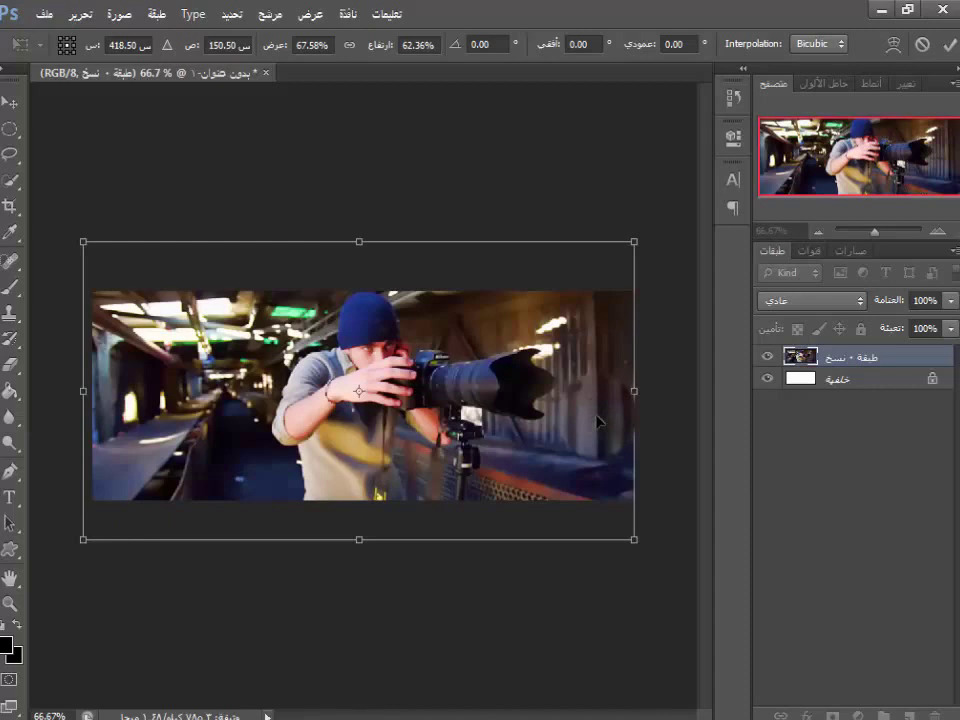
pyautogui.press('Down')
pyautogui.press('Down')
pyautogui.press('Down')
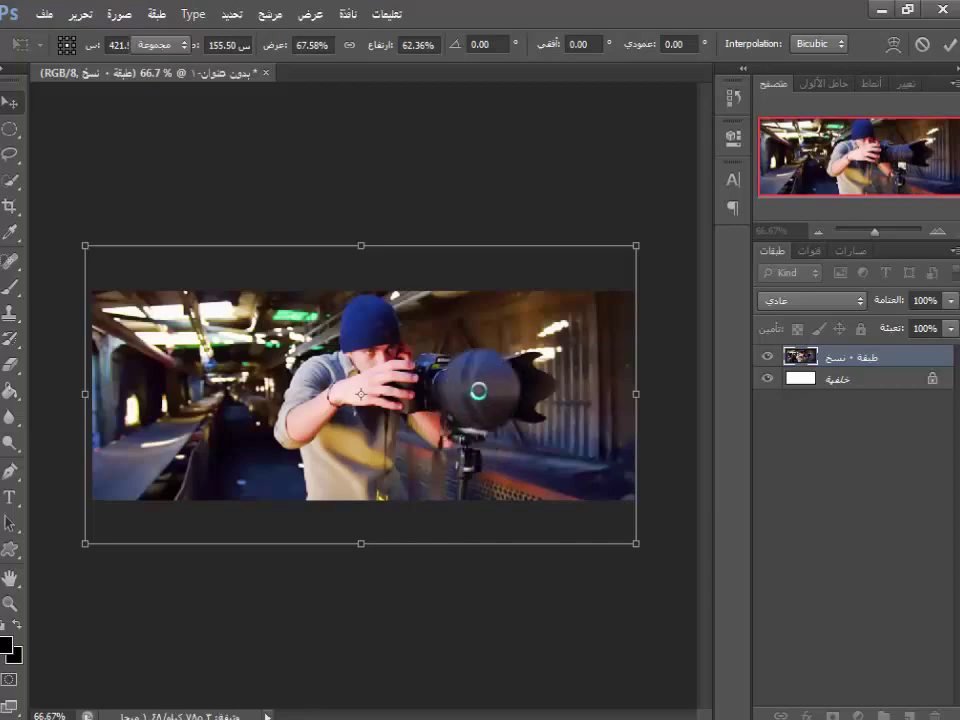
pyautogui.press('Return')
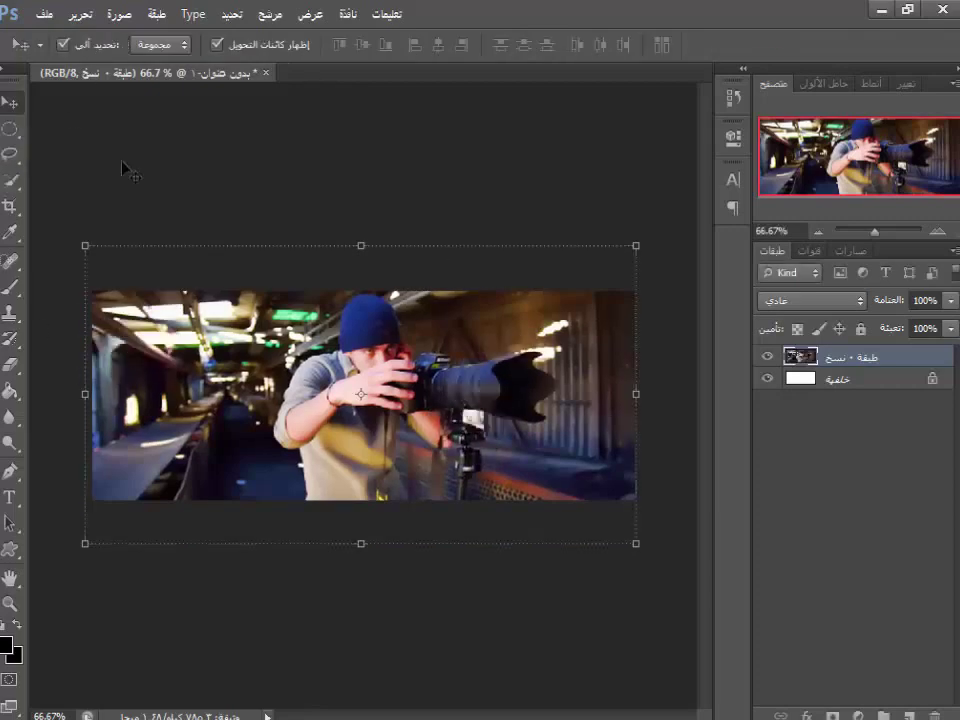
# Open the effect file التأثير ١ from the folder ساعترف لك
pyautogui.click(45, 14)
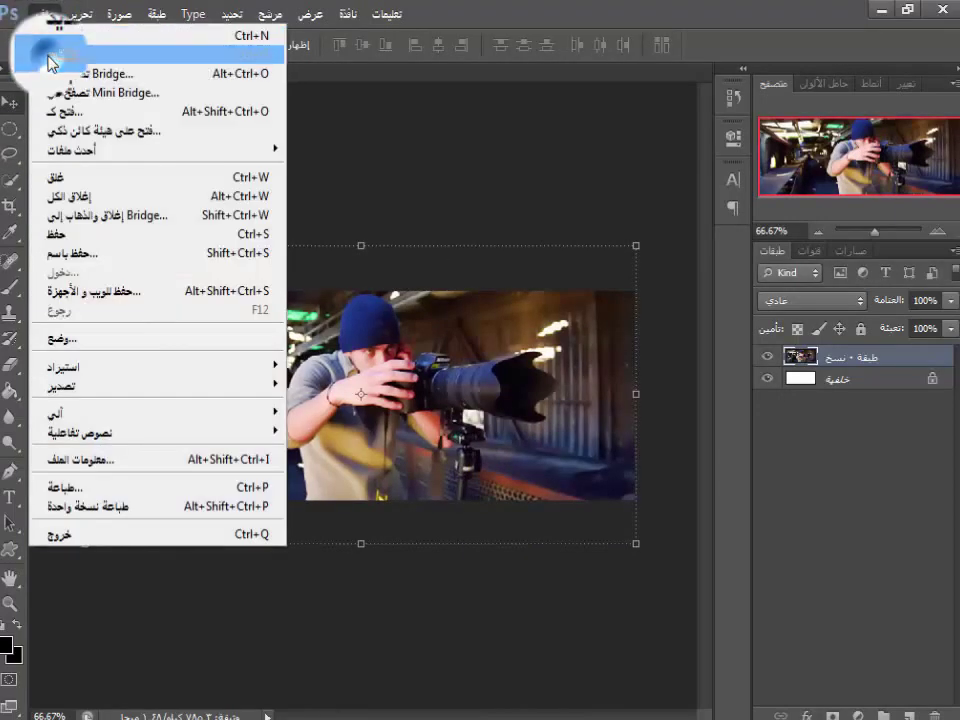
pyautogui.click(50, 57)
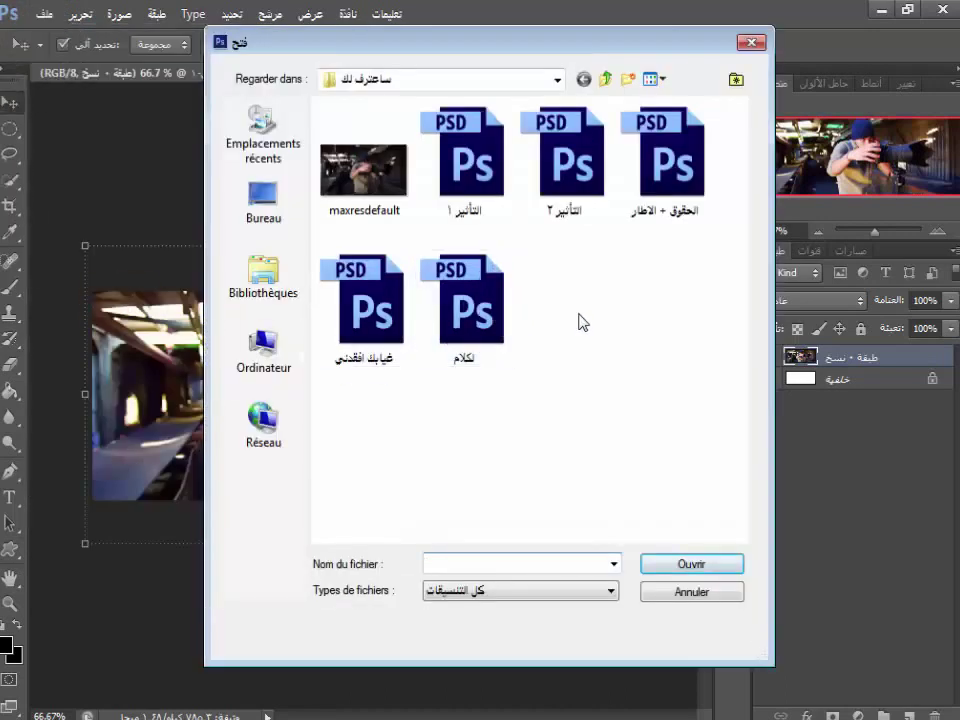
pyautogui.doubleClick(483, 179)
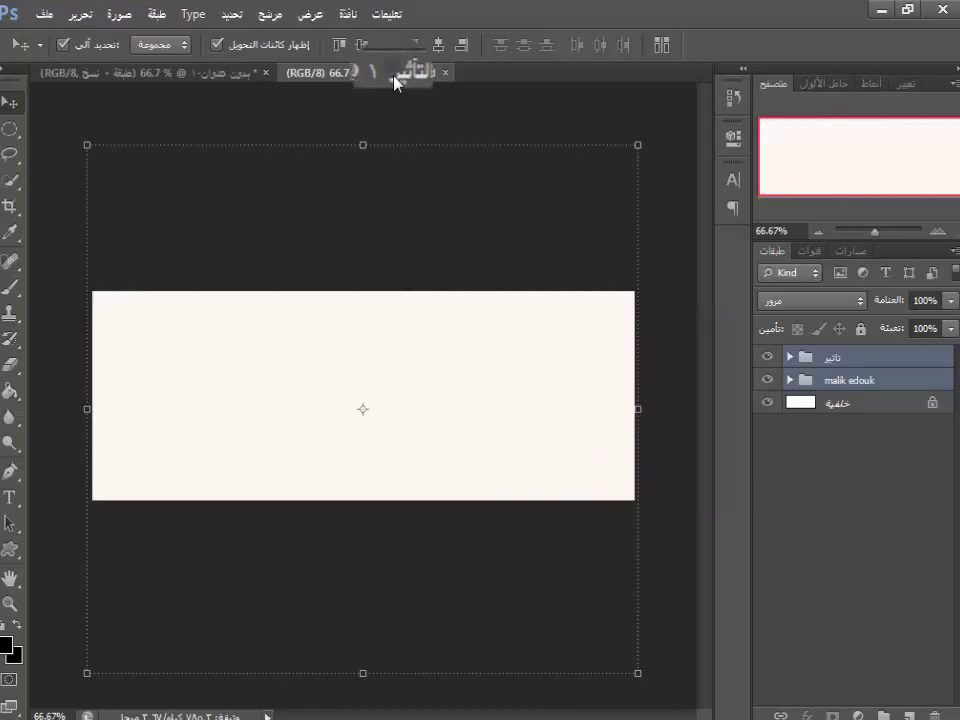
# Copy both selected groups of التأثير ١ into the cover document and align them over the entire photo
pyautogui.moveTo(395, 83); pyautogui.dragTo(405, 124)
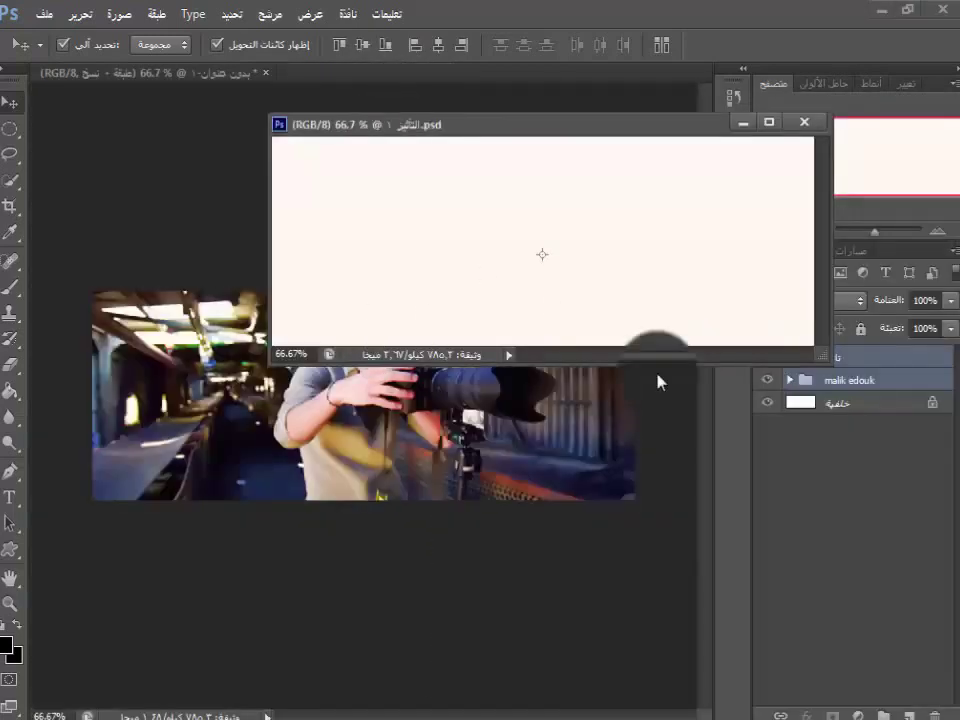
pyautogui.moveTo(840, 380); pyautogui.dragTo(381, 392)
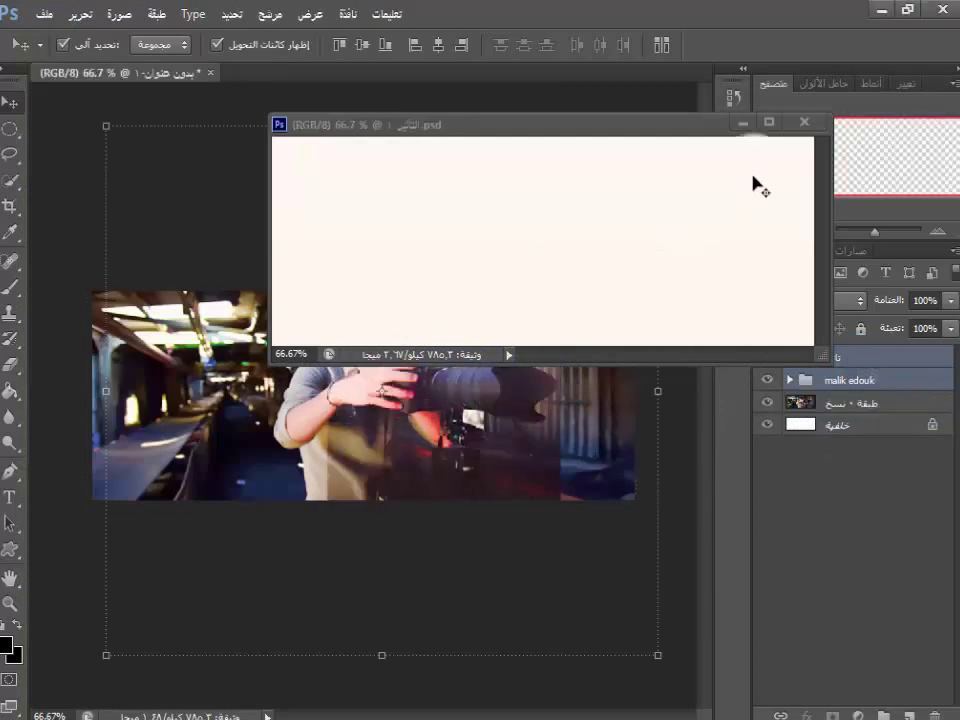
pyautogui.click(805, 123)
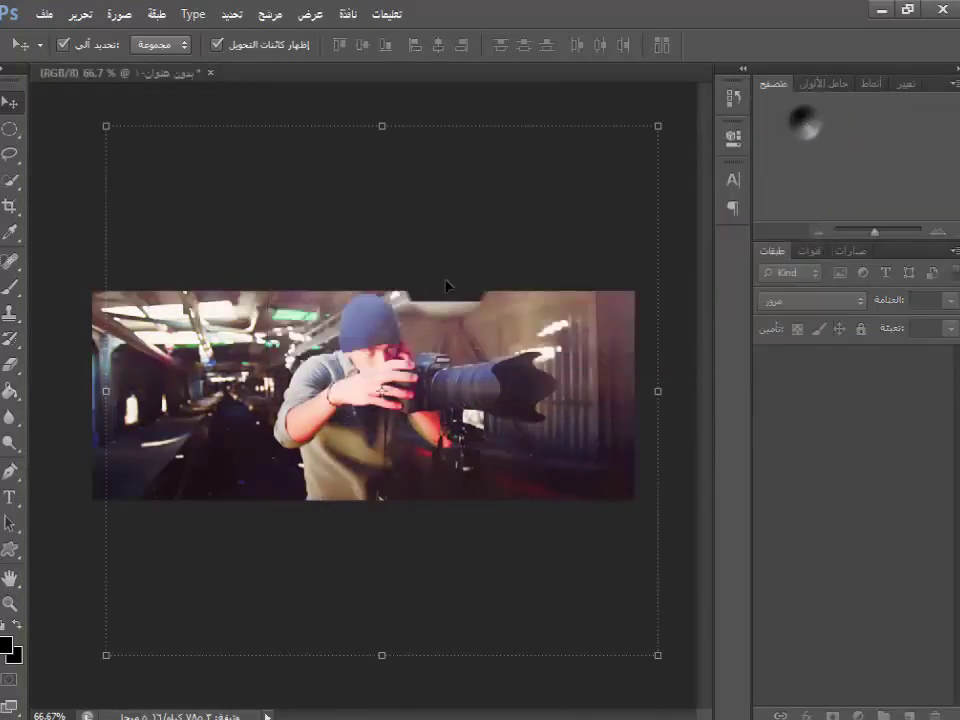
pyautogui.moveTo(106, 390); pyautogui.dragTo(645, 268)
pyautogui.press('Return')
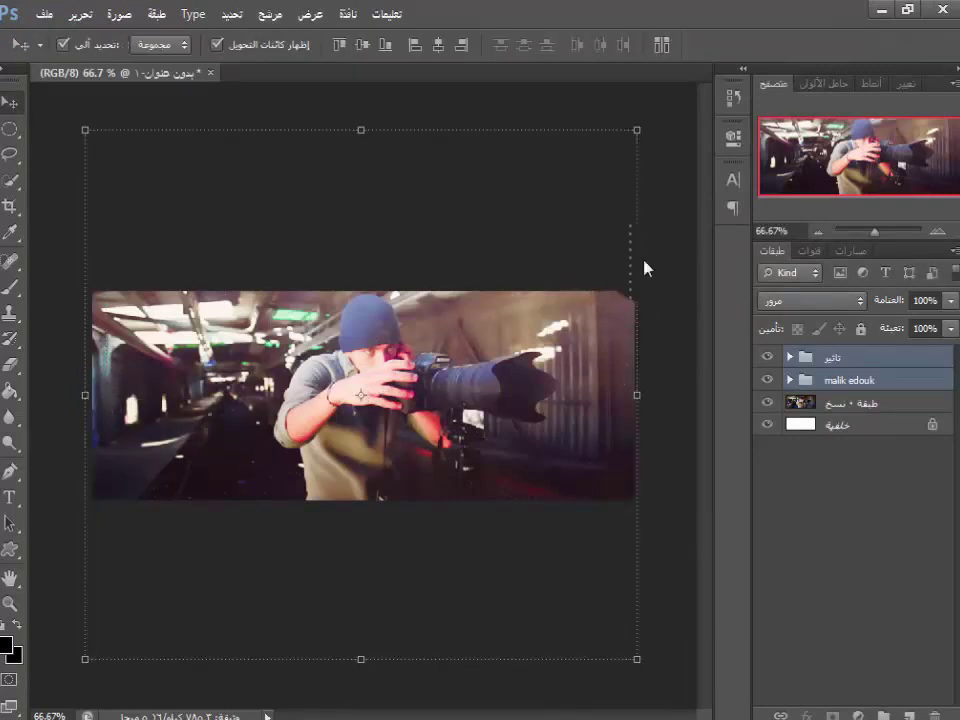
# Open the second effect file, التأثير ٢, from the folder ساعترف لك
pyautogui.click(44, 14)
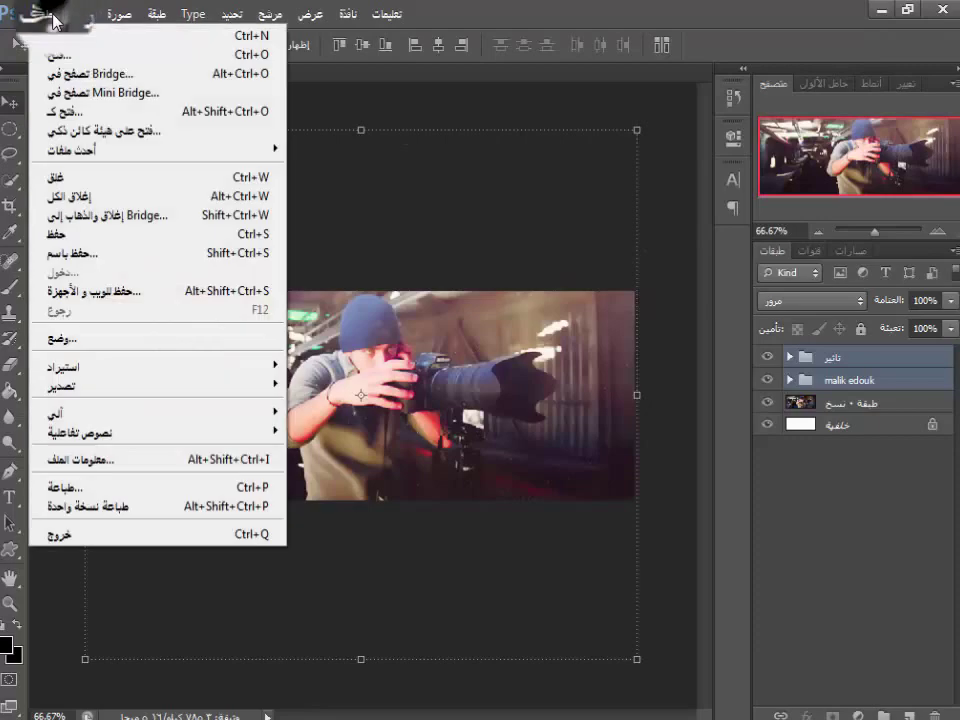
pyautogui.click(60, 54)
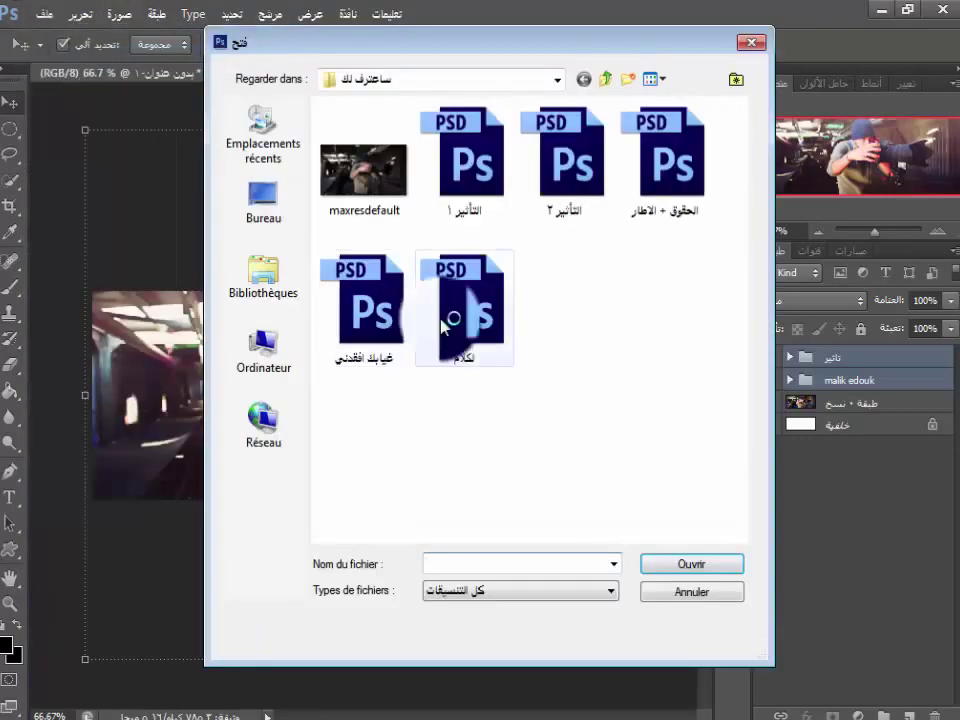
pyautogui.doubleClick(564, 172)
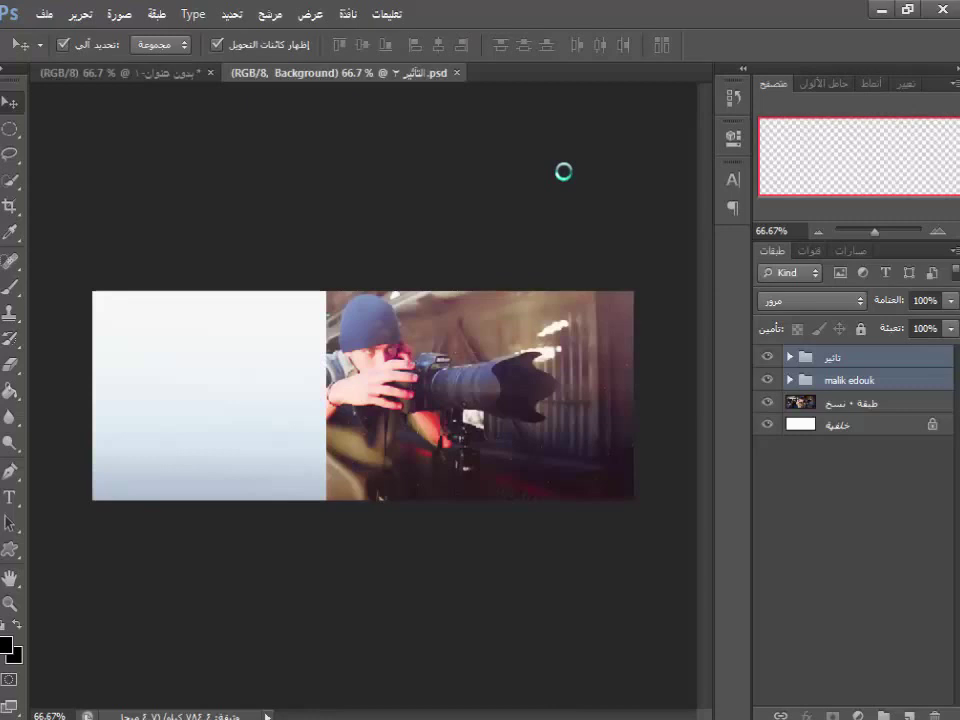
# Copy the groups مجموعة ١ and مجموعة ٢ into the cover document and close the file التأثير ٢
pyautogui.moveTo(410, 73); pyautogui.dragTo(407, 146)
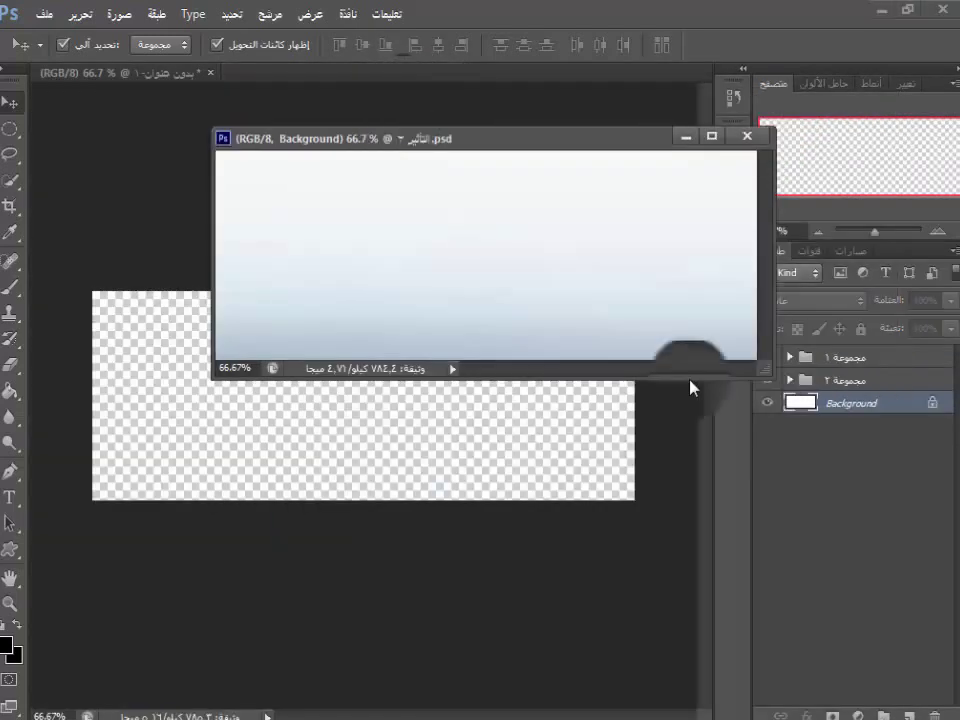
pyautogui.click(857, 379)
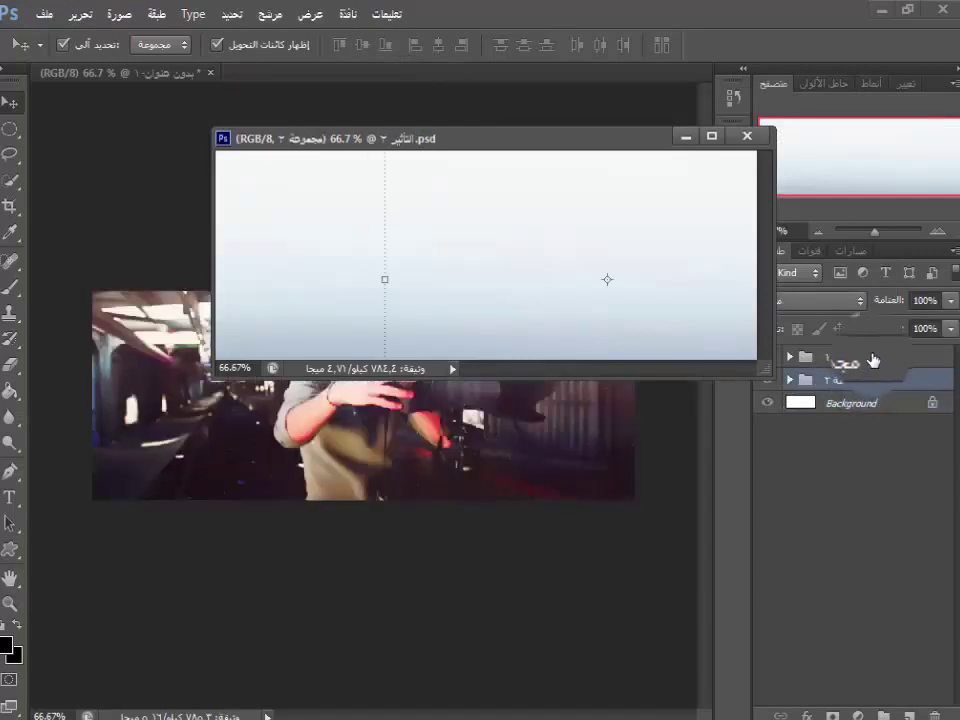
pyautogui.keyDown('shift'); pyautogui.click(874, 353); pyautogui.keyUp('shift')
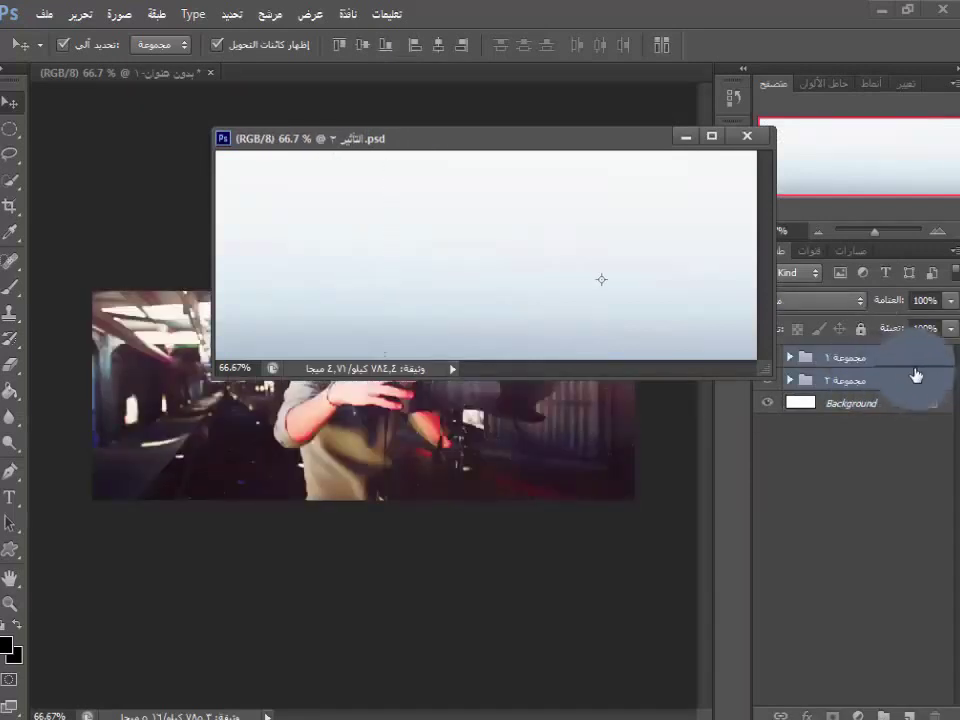
pyautogui.moveTo(910, 368); pyautogui.dragTo(375, 419)
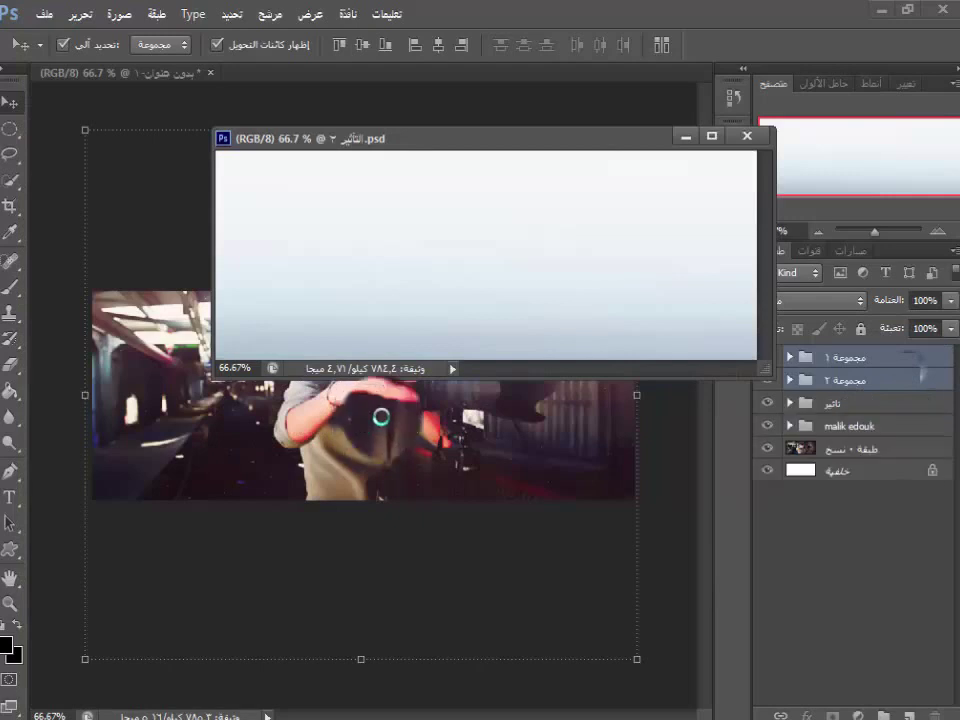
pyautogui.click(748, 140)
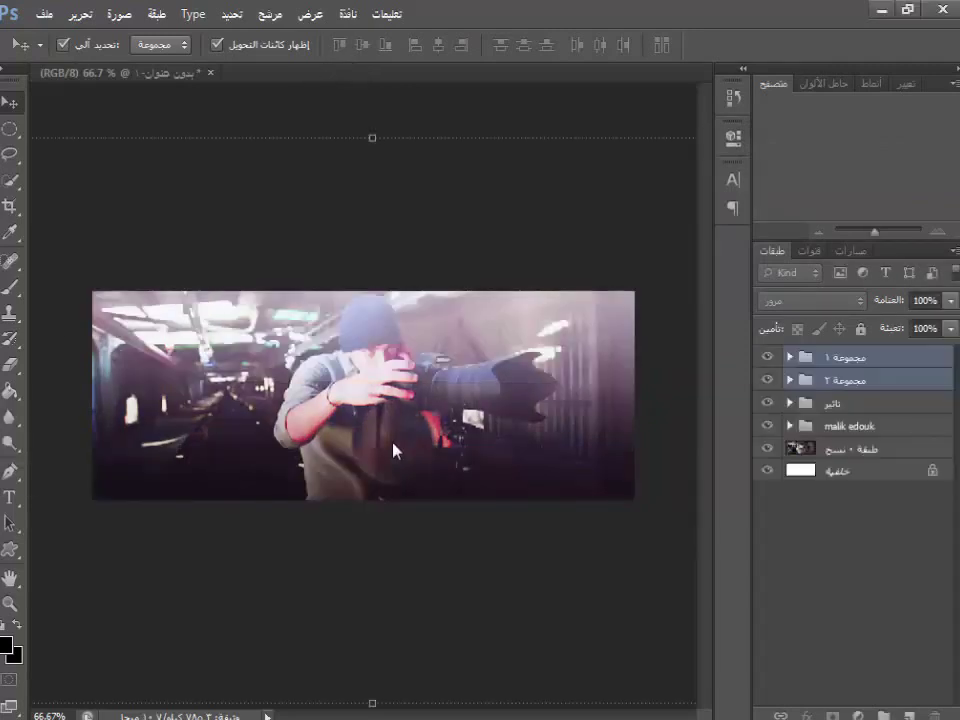
# Open the credits and frame file, الحقوق + الاطار, from the folder ساعترف لك
pyautogui.click(46, 15)
pyautogui.click(55, 54)
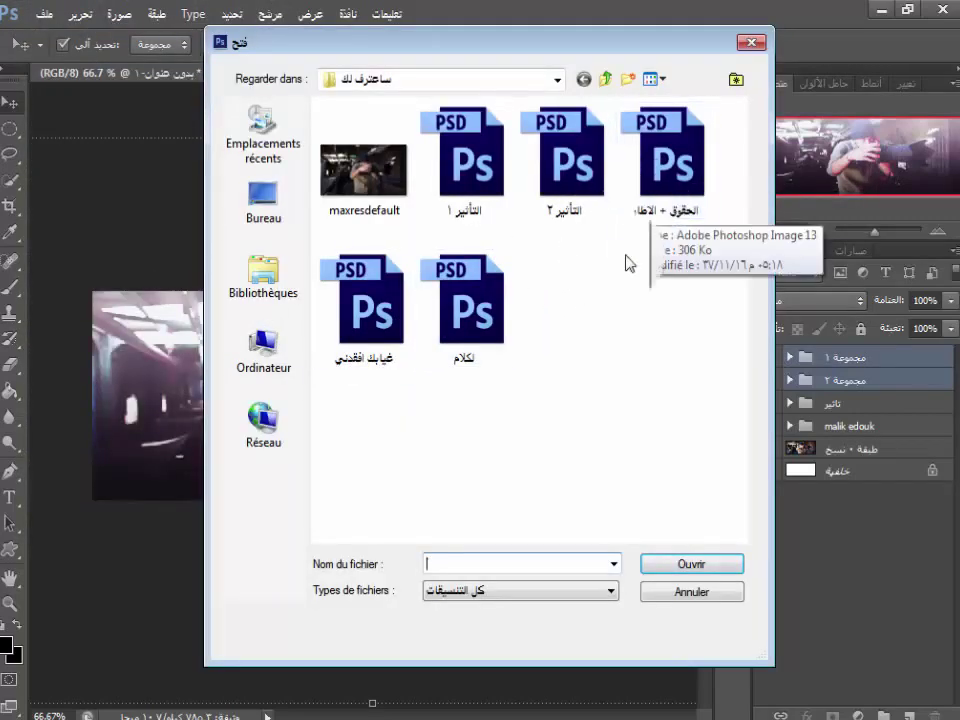
pyautogui.doubleClick(672, 198)
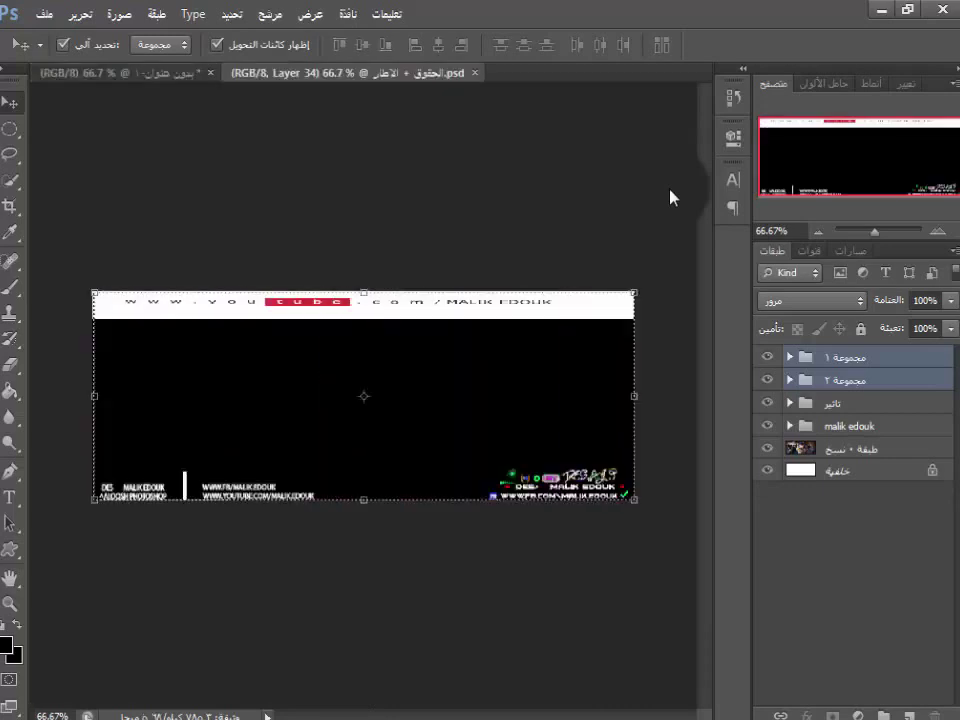
# Copy Layer 34 and the three groups below it from الحقوق + الاطار into the cover document, and close the source file
pyautogui.moveTo(340, 72); pyautogui.dragTo(350, 150)
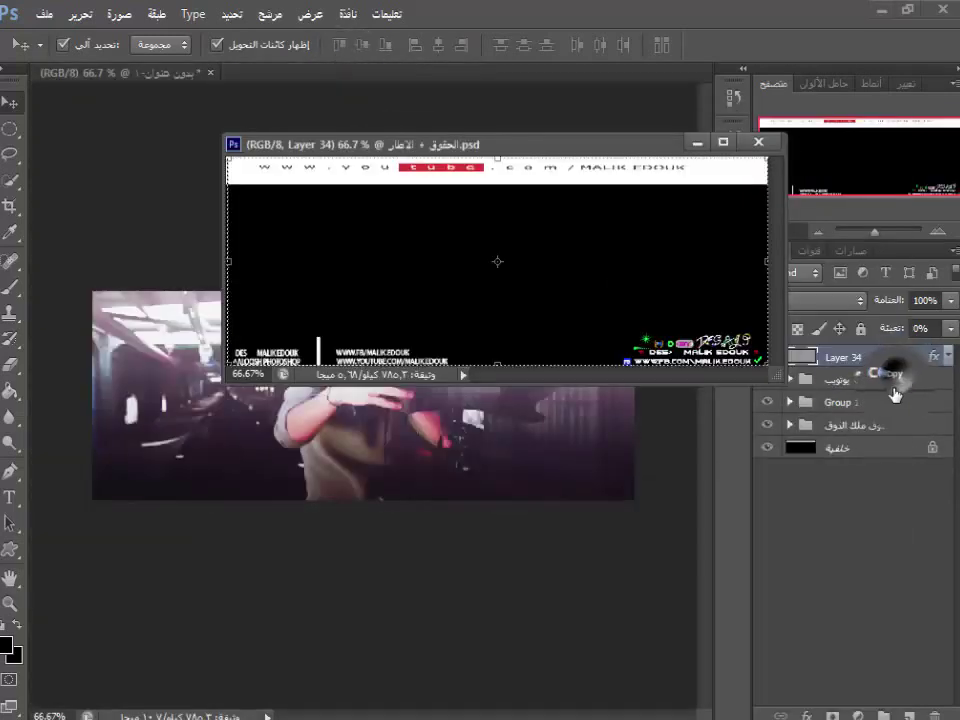
pyautogui.keyDown('ctrl'); pyautogui.click(895, 382); pyautogui.keyUp('ctrl')
pyautogui.keyDown('ctrl'); pyautogui.click(886, 386); pyautogui.keyUp('ctrl')
pyautogui.keyDown('ctrl'); pyautogui.click(884, 424); pyautogui.keyUp('ctrl')
pyautogui.moveTo(883, 410); pyautogui.dragTo(412, 420)
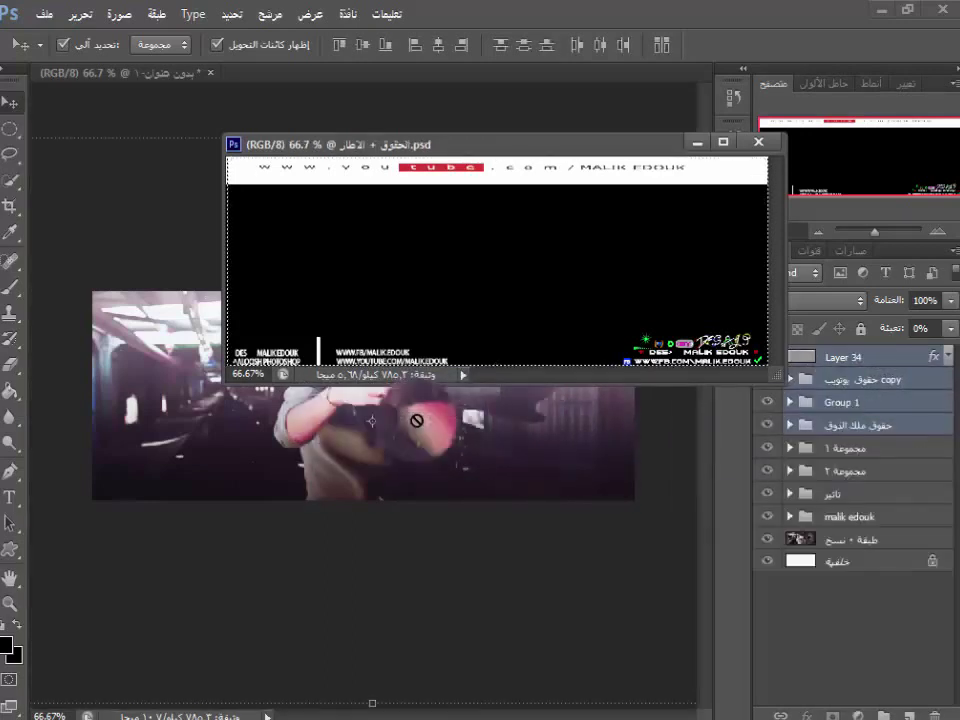
pyautogui.click(758, 143)
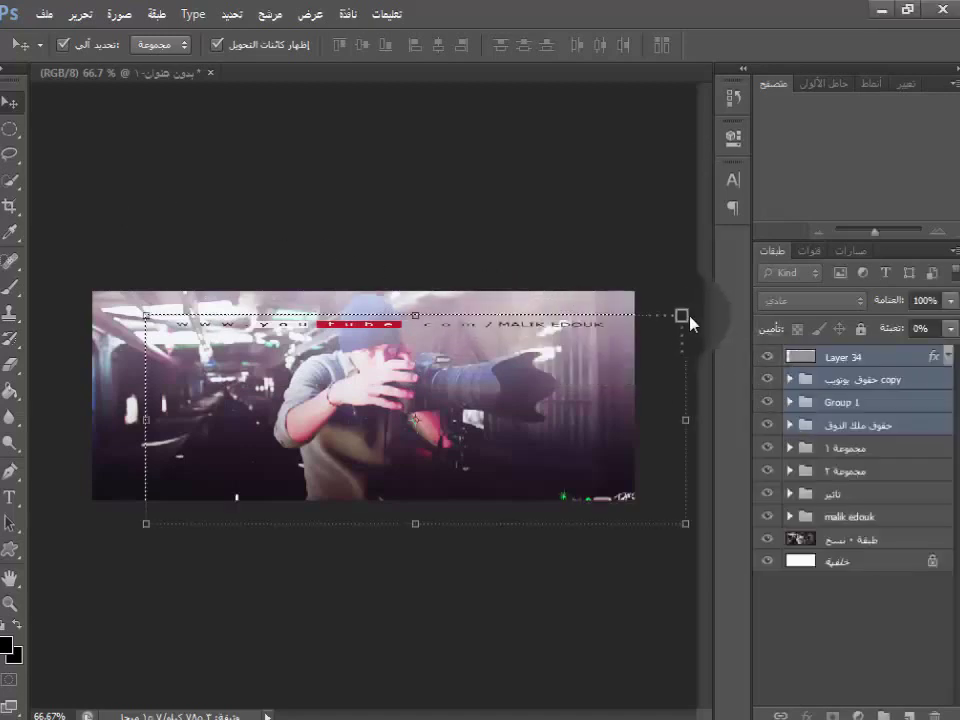
# Move the copied frame and credits to X 425.50, Y 157.50 so they line up with the cover's edges
pyautogui.click(686, 314)
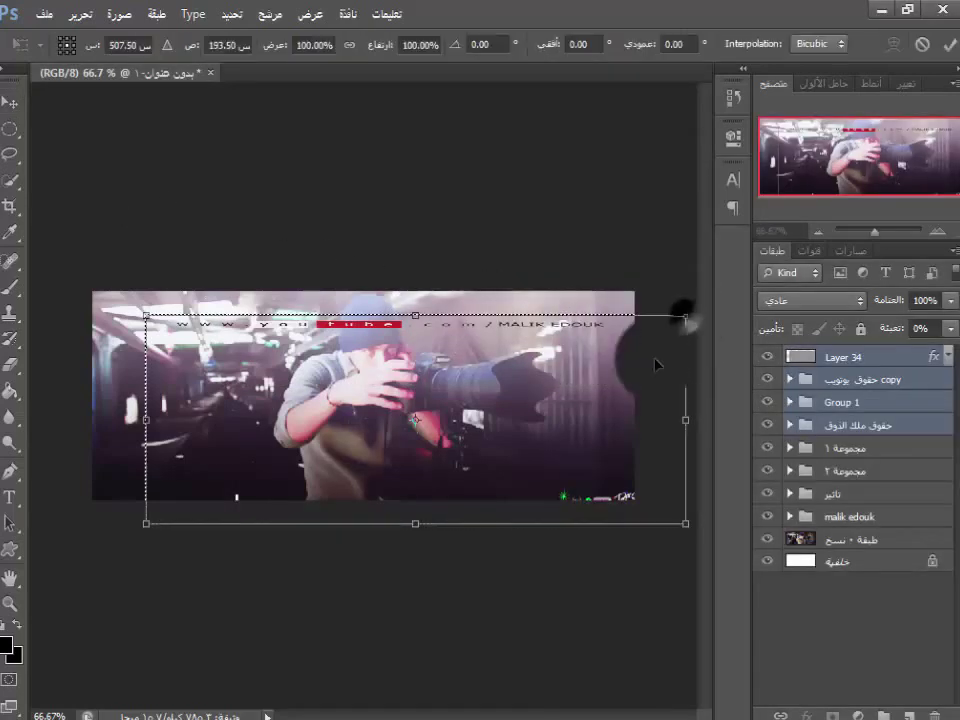
pyautogui.moveTo(627, 372); pyautogui.dragTo(566, 369)
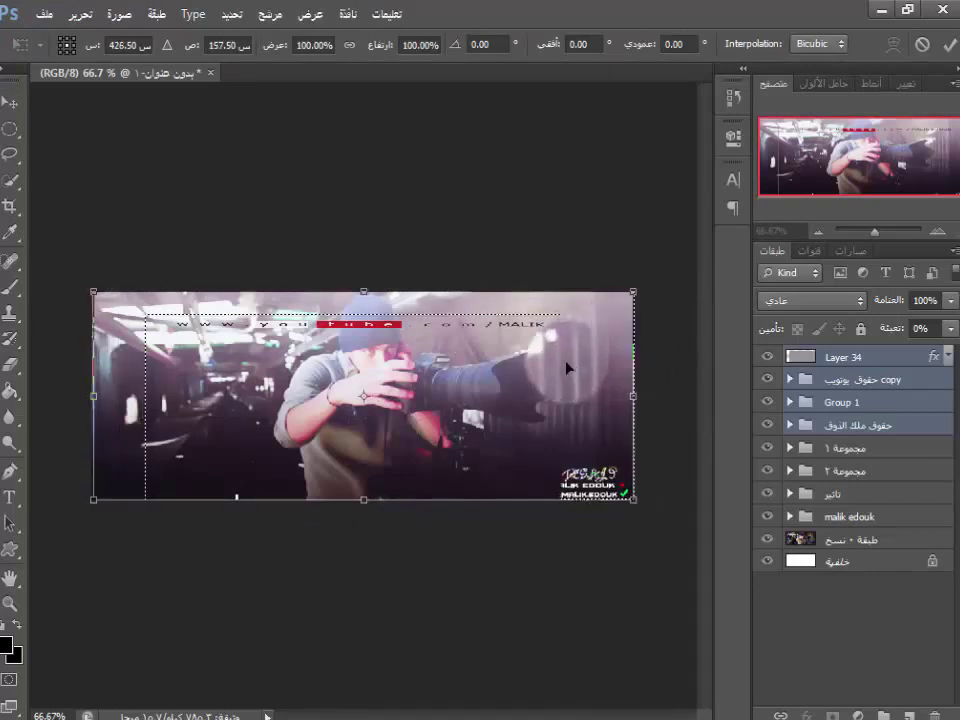
pyautogui.press('Left')
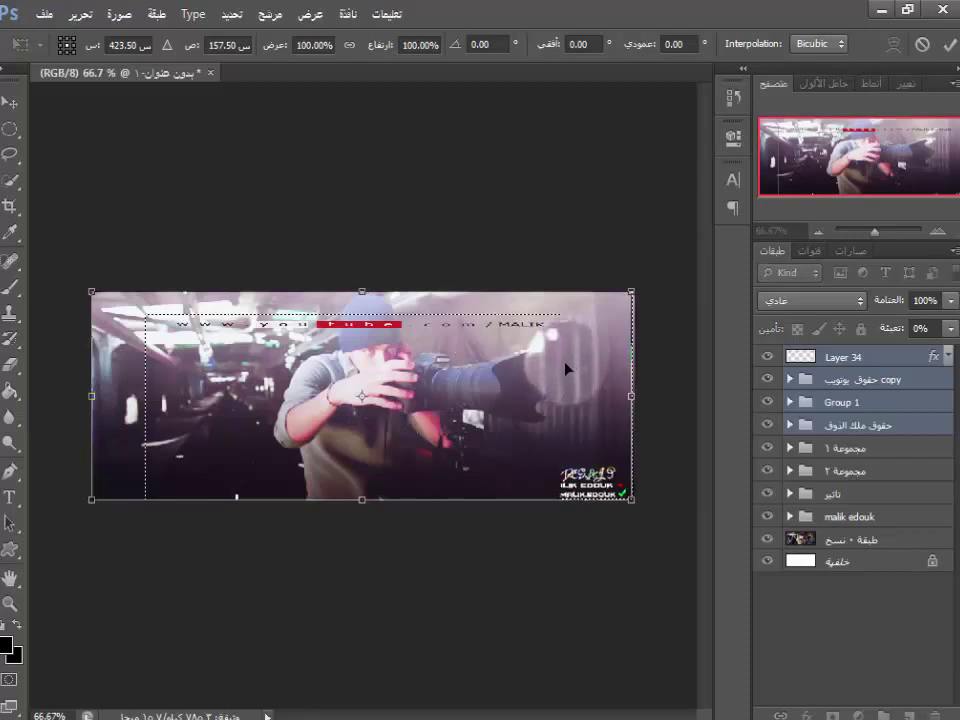
pyautogui.press('Right')
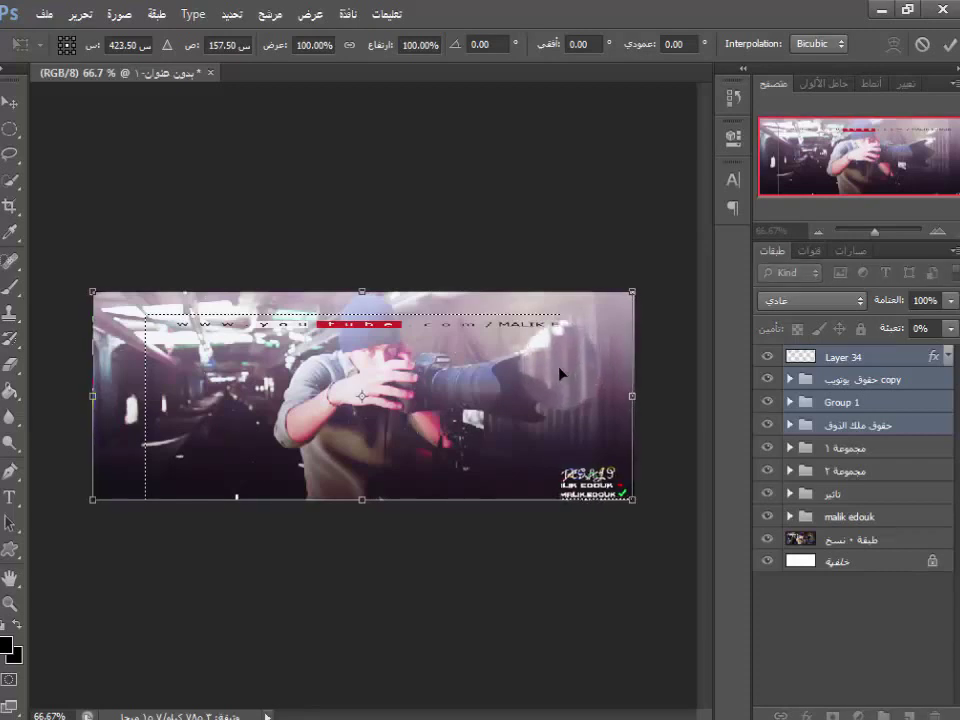
pyautogui.press('Right')
pyautogui.press('Right')
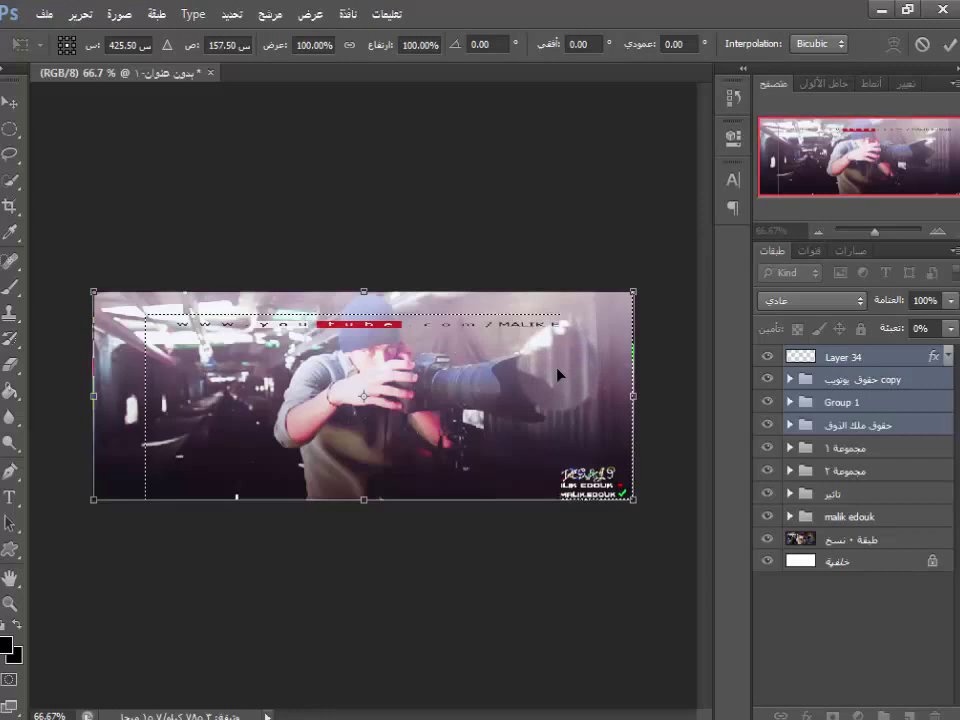
pyautogui.press('Return')
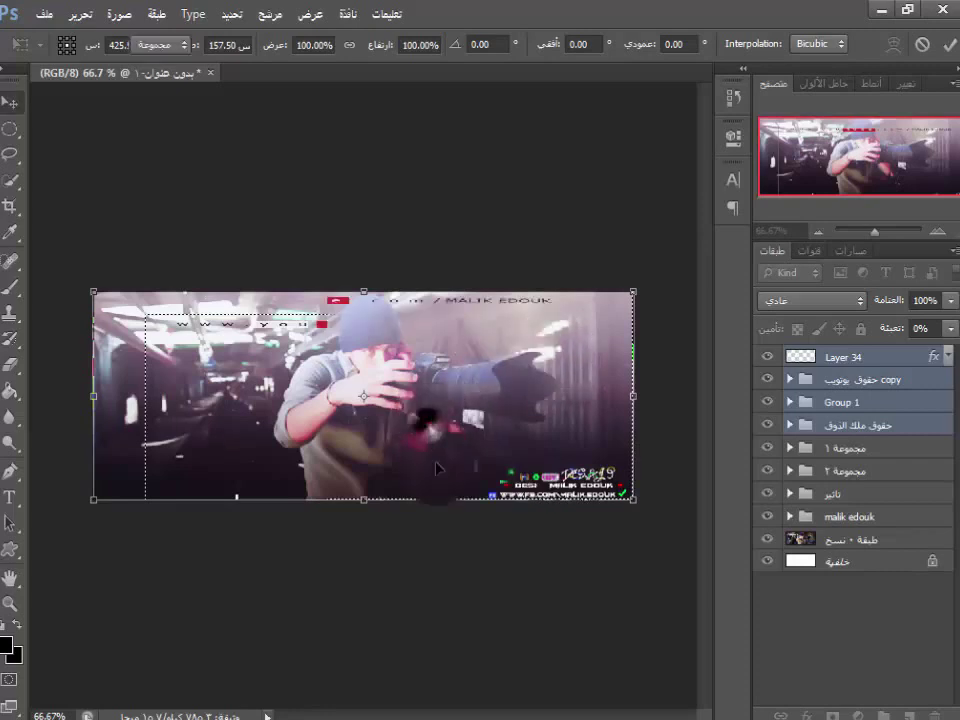
pyautogui.press('Return')
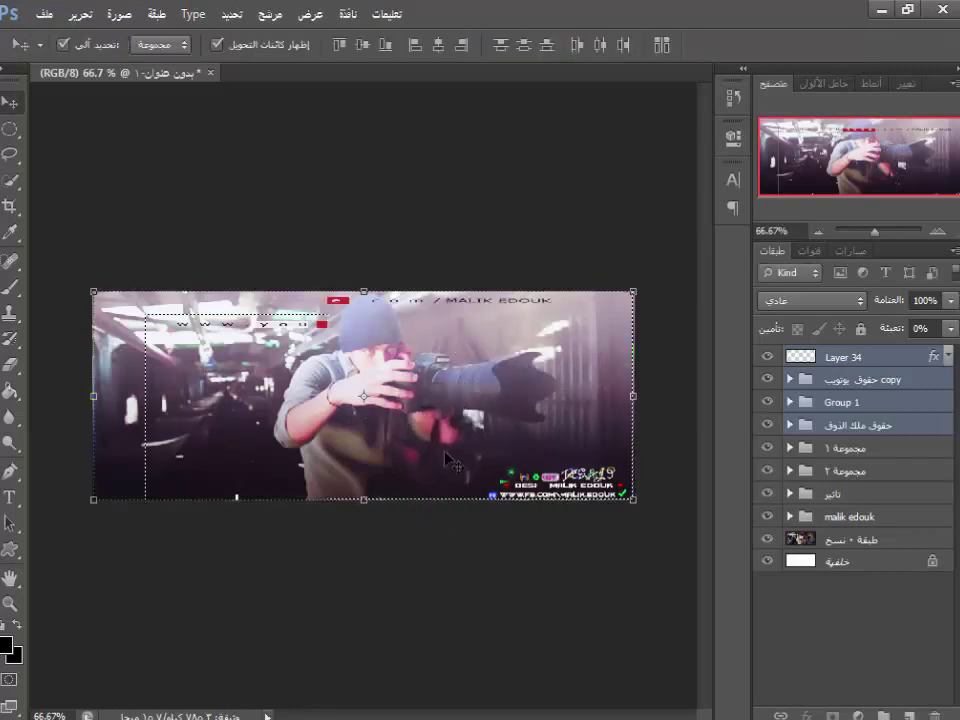
pyautogui.hotkey('ctrl', 'z')
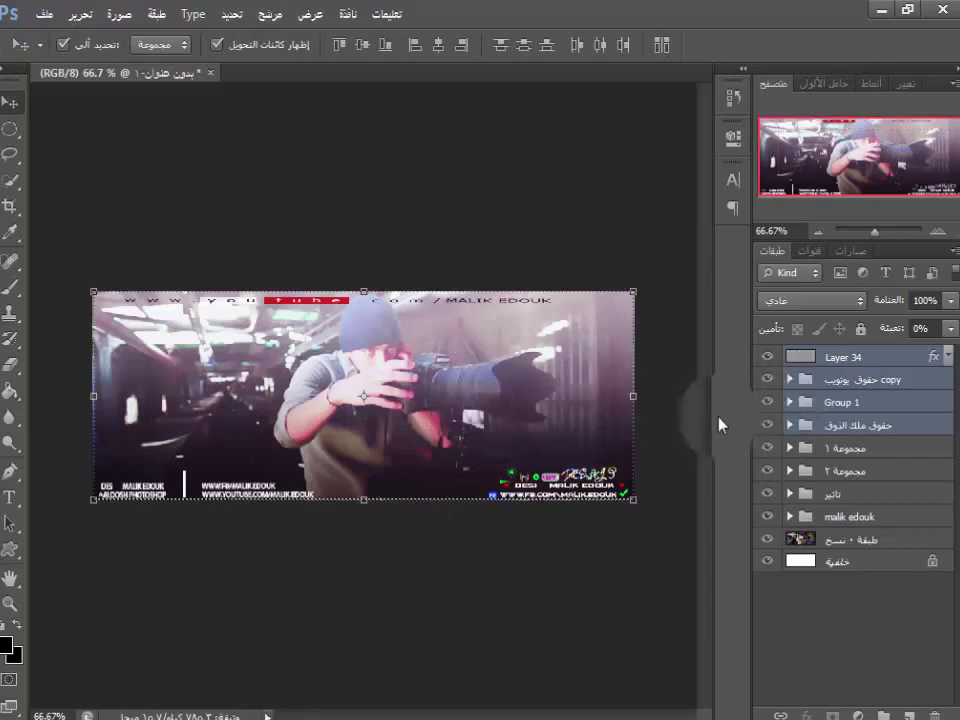
pyautogui.click(671, 438)
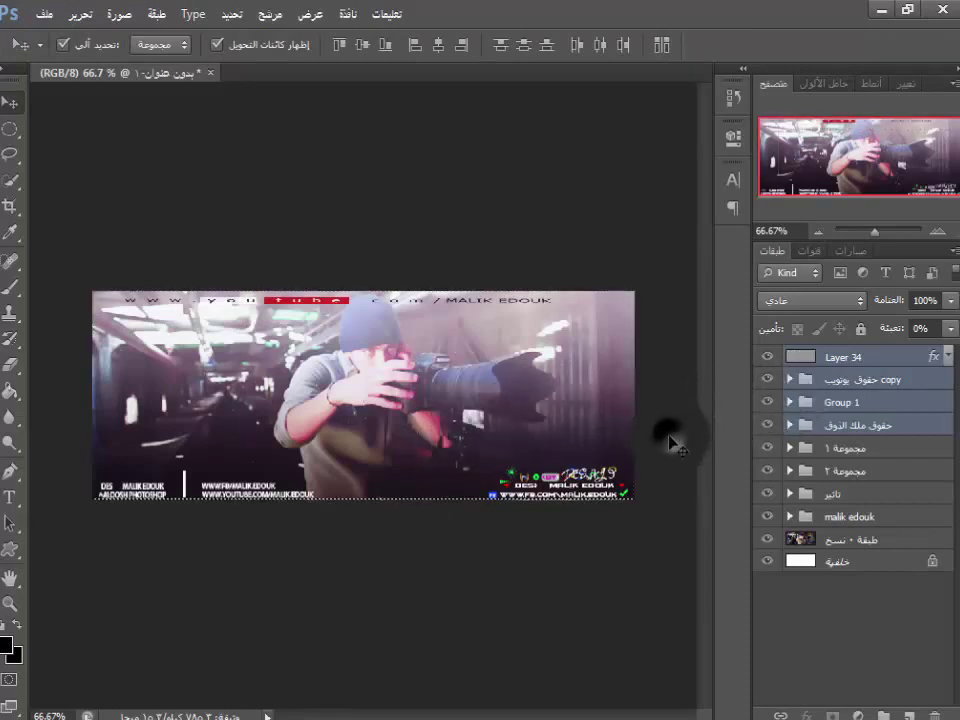
# Move only the frame layer, Layer 34, to X 425.50, Y 158.00 to fit it to the cover
pyautogui.click(831, 360)
pyautogui.moveTo(829, 358); pyautogui.dragTo(826, 358)
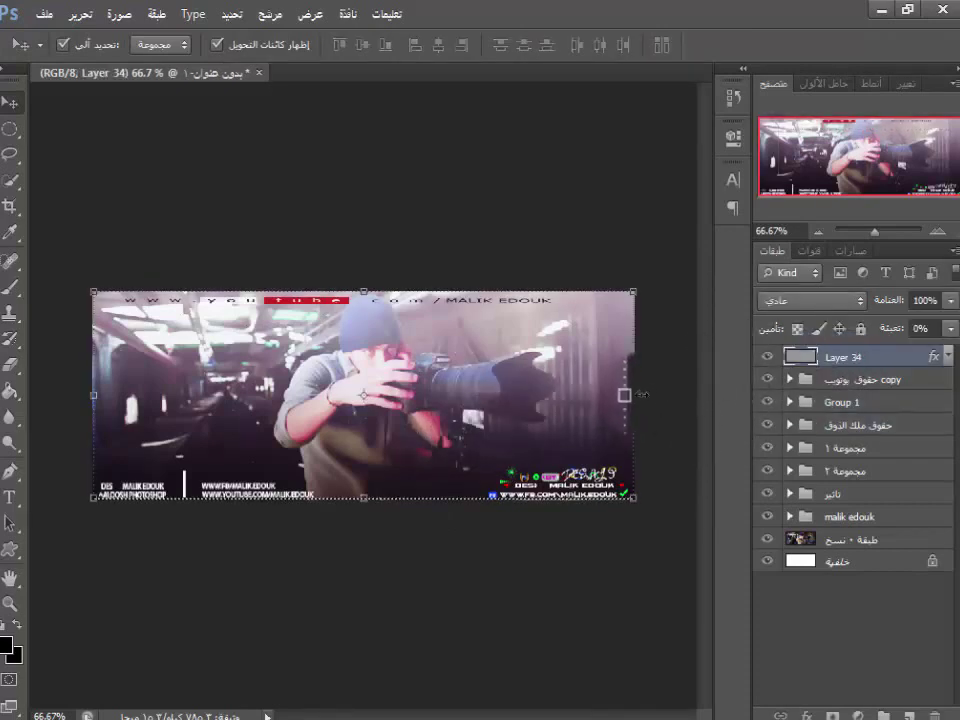
pyautogui.click(633, 395)
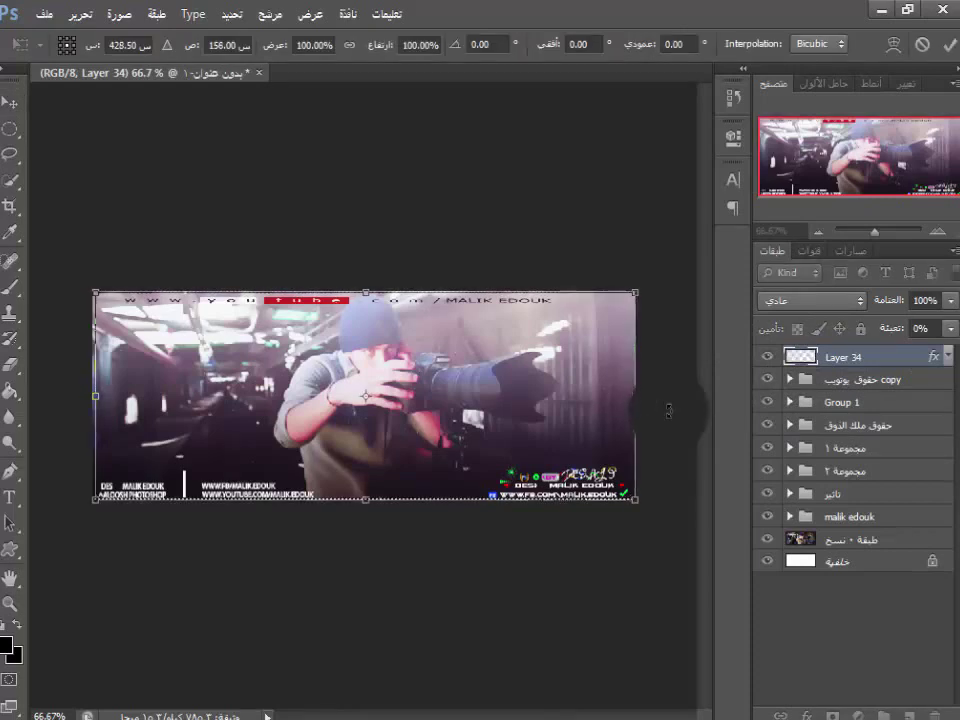
pyautogui.press('Right')
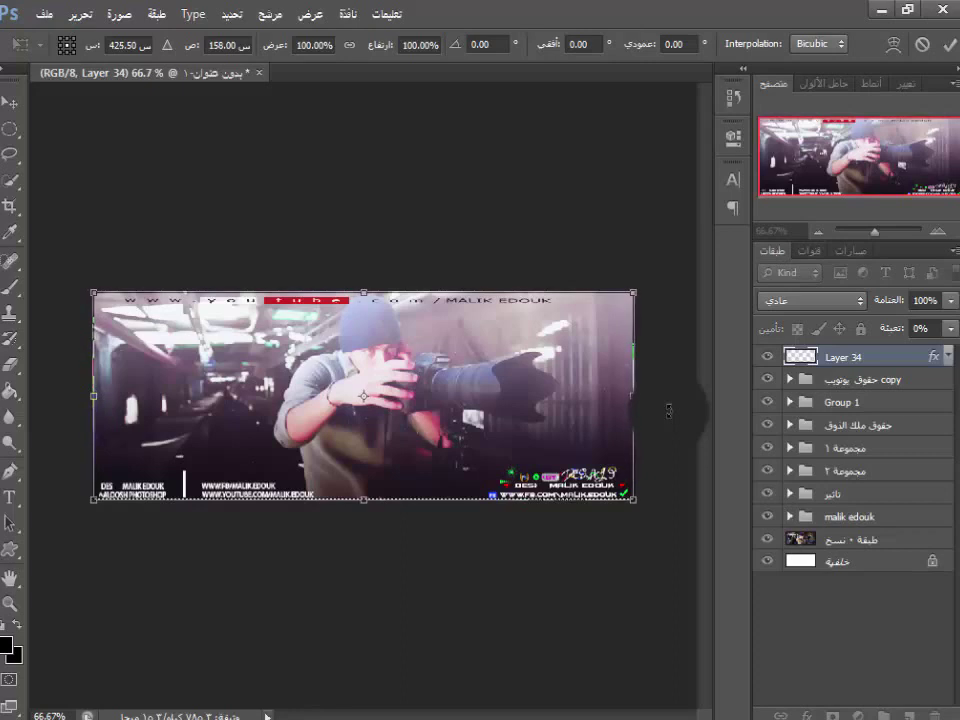
pyautogui.press('Return')
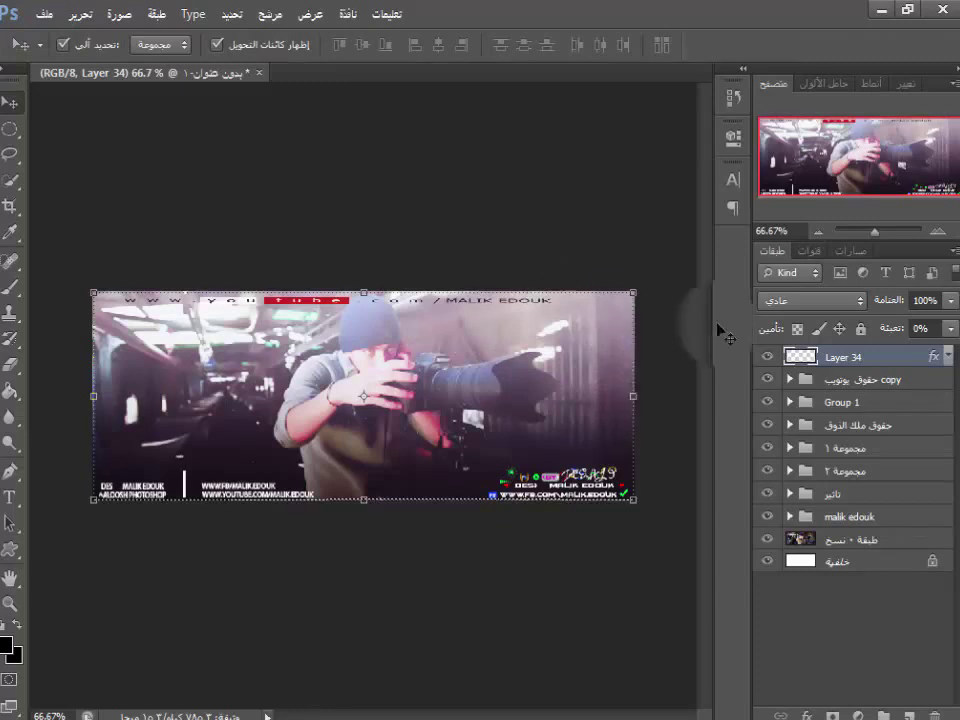
# Open the wording file, لكلام, from the folder ساعترف لك
pyautogui.click(38, 14)
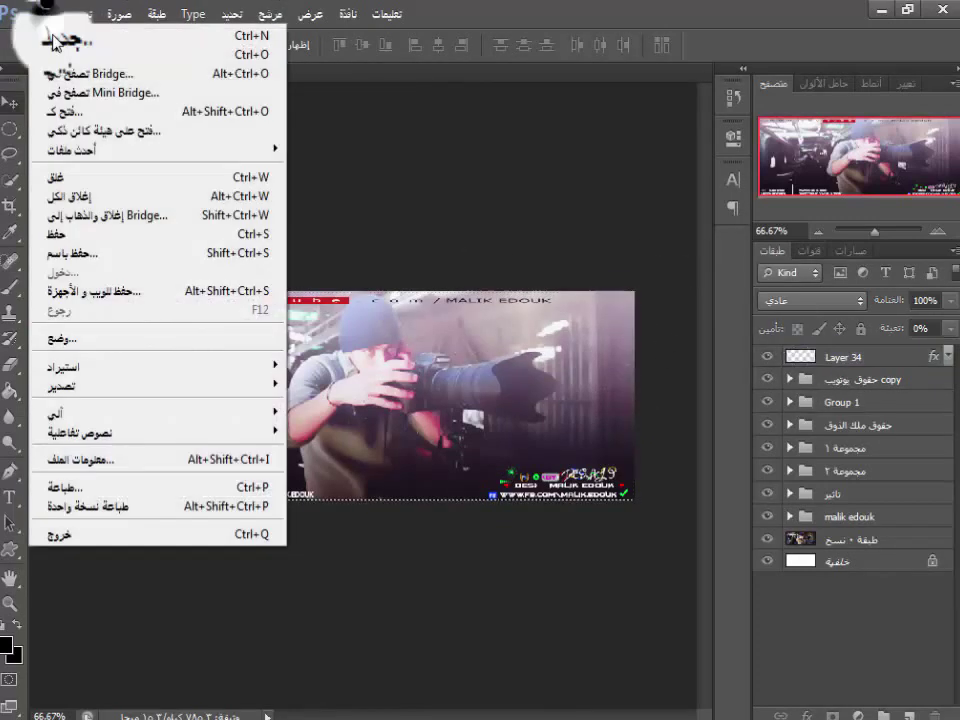
pyautogui.click(55, 60)
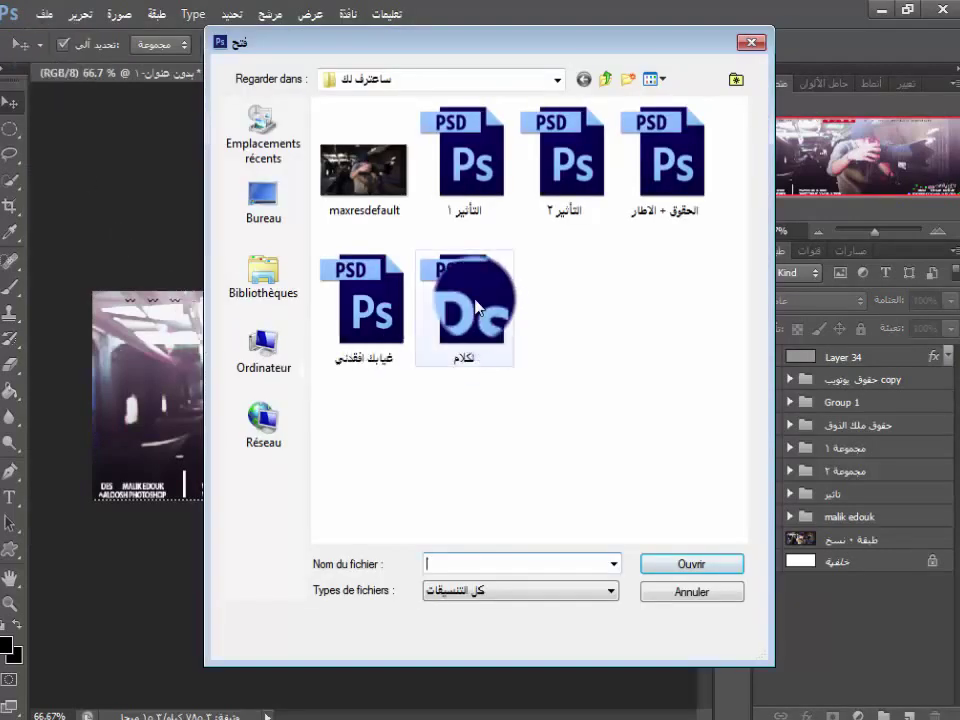
pyautogui.doubleClick(476, 307)
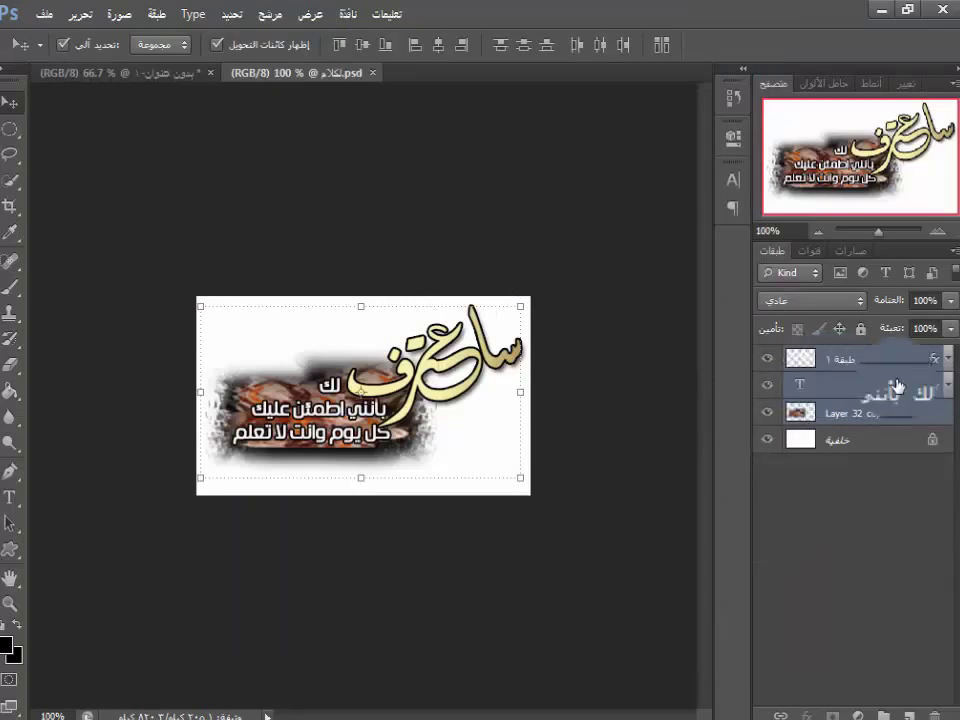
# Copy the three selected wording layers into the cover document and close the file لكلام
pyautogui.moveTo(897, 386); pyautogui.dragTo(386, 120)
pyautogui.moveTo(333, 90); pyautogui.dragTo(403, 413)
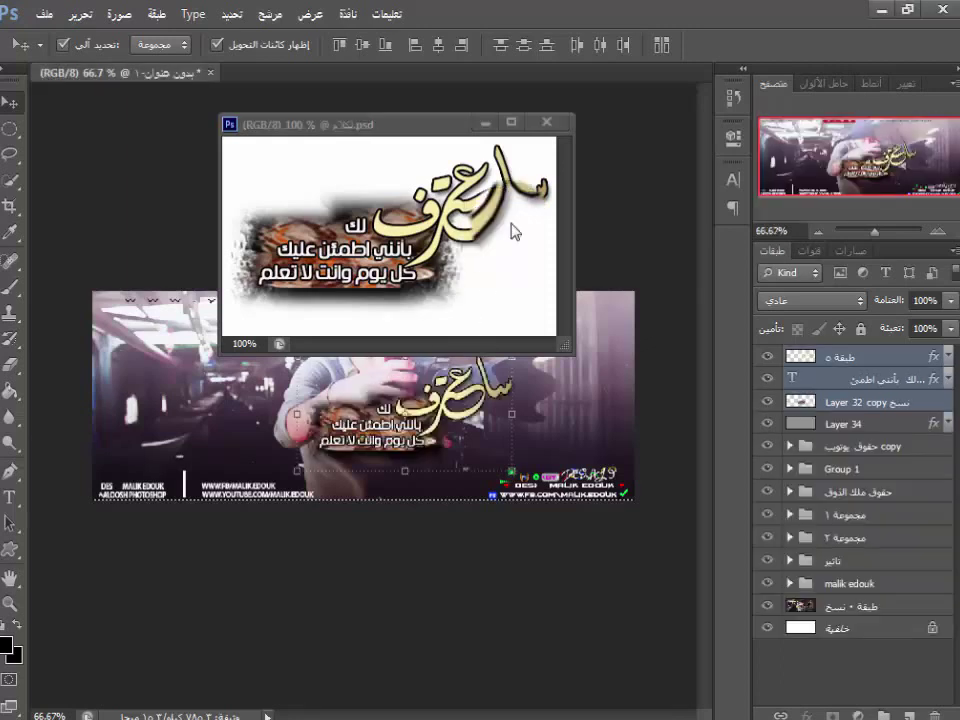
pyautogui.click(548, 124)
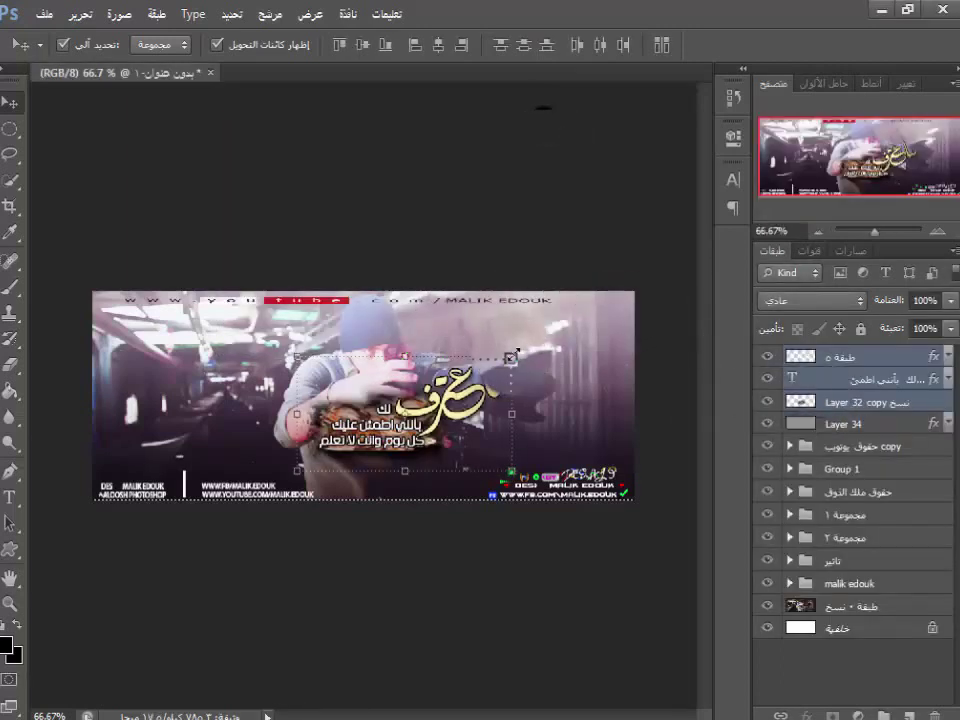
# Move the wording layers to the left part of the cover, beside the photographer, at about X 170, Y 132.5
pyautogui.hotkey('ctrl', 't')
pyautogui.moveTo(498, 402); pyautogui.dragTo(297, 364)
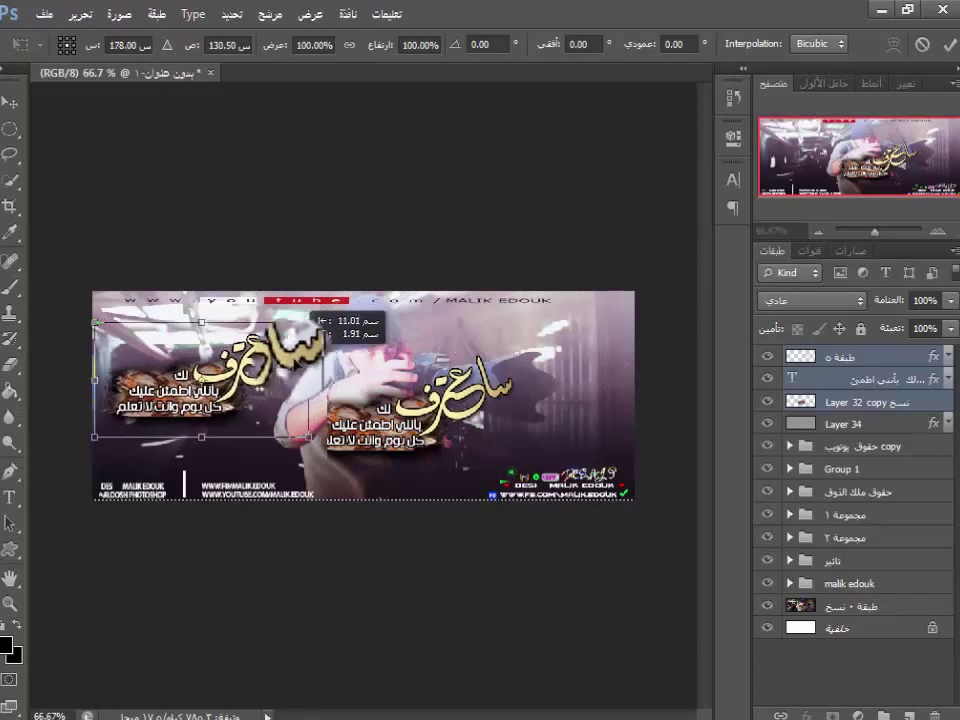
pyautogui.moveTo(318, 321); pyautogui.dragTo(312, 323)
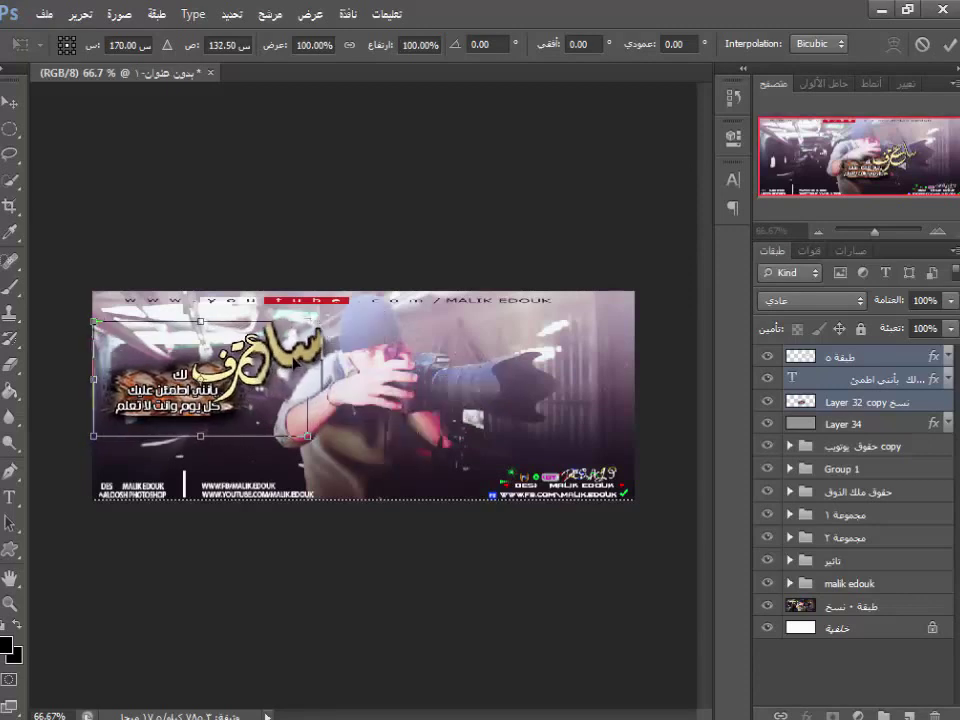
pyautogui.press('Return')
# Bring Layer 34 above the wording layers and stretch its height to 100.64% up to the cover's upper edge
pyautogui.click(838, 425)
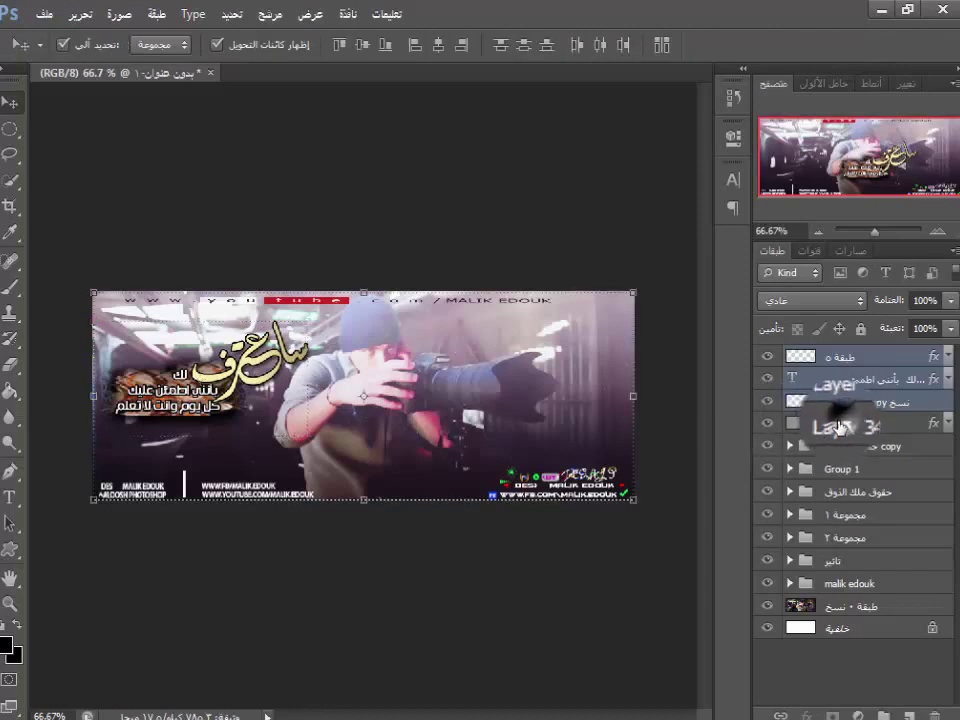
pyautogui.moveTo(840, 427); pyautogui.dragTo(832, 352)
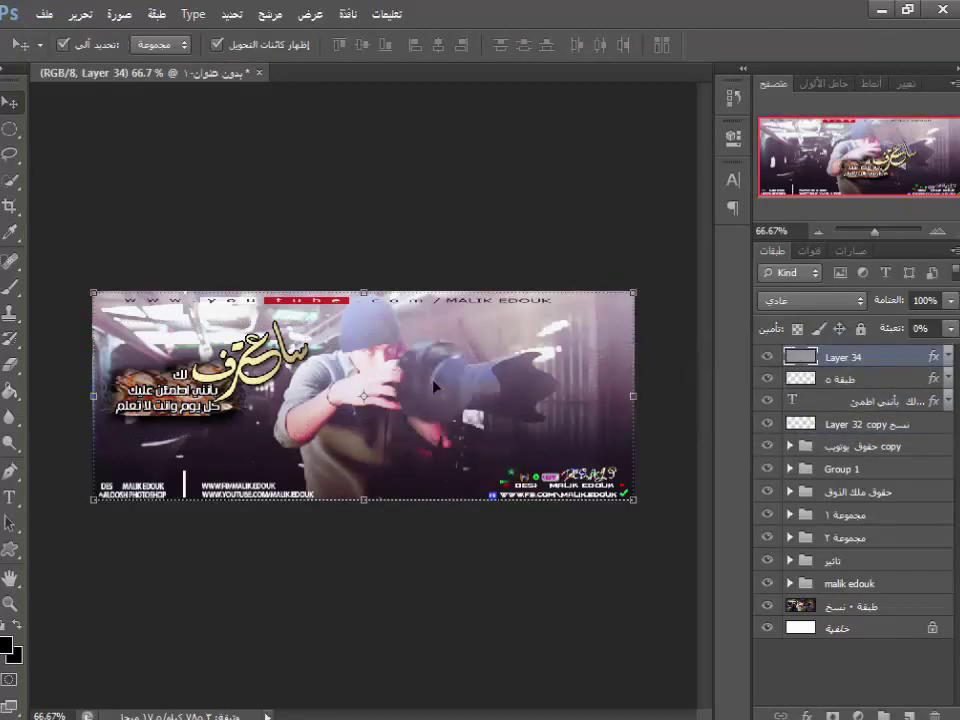
pyautogui.moveTo(434, 386); pyautogui.dragTo(368, 278)
pyautogui.click(365, 292)
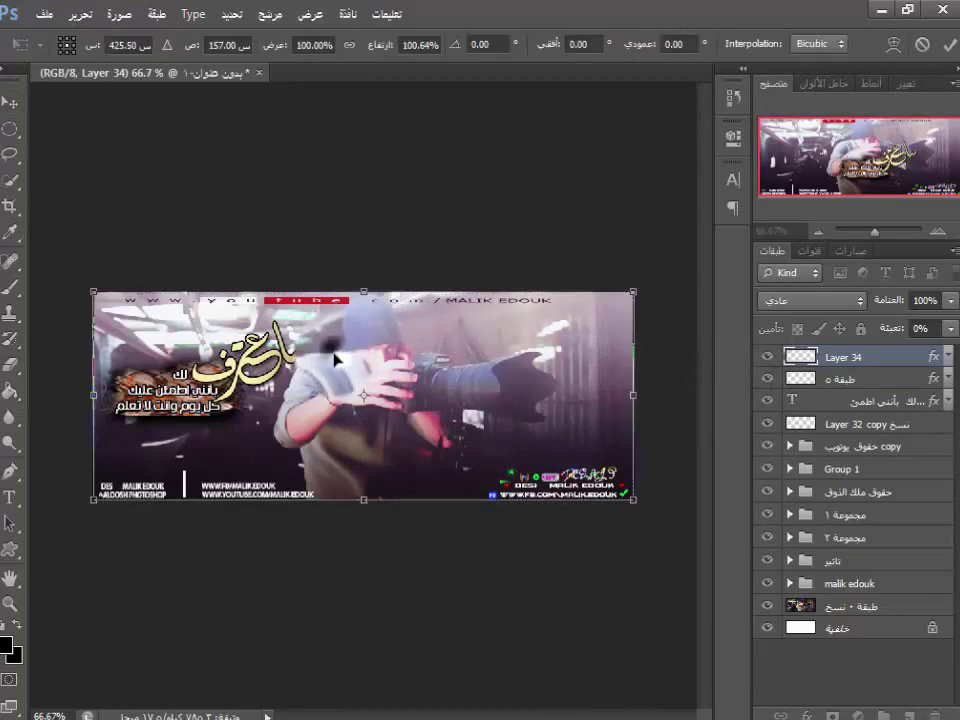
pyautogui.press('Return')
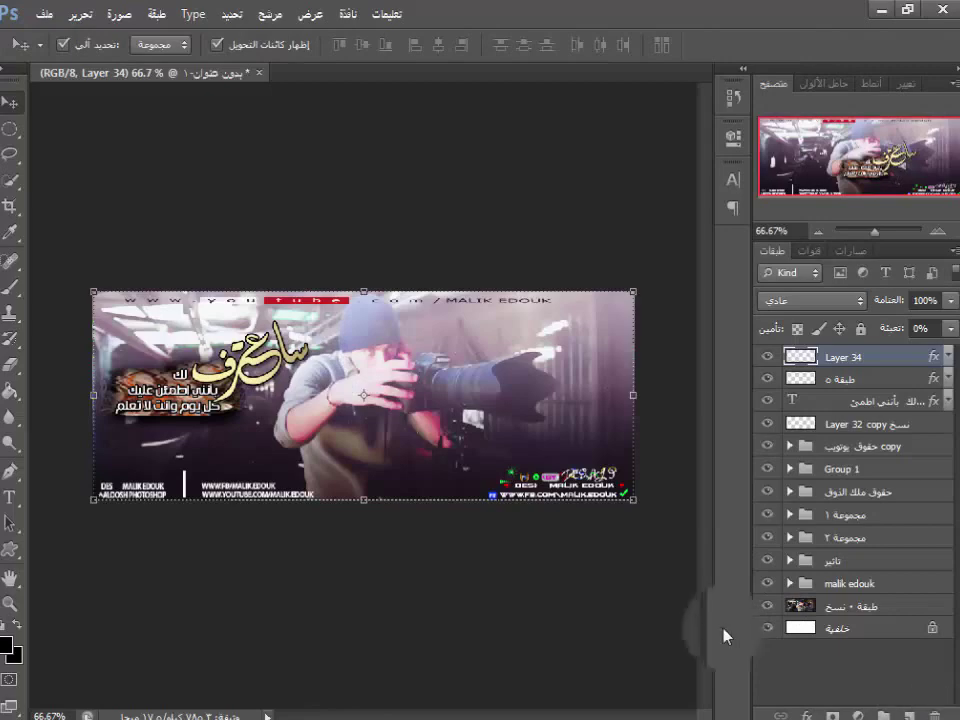
# Start a Save for Web export of the cover, inspect the preview and choose the PNG-24 format
pyautogui.click(41, 14)
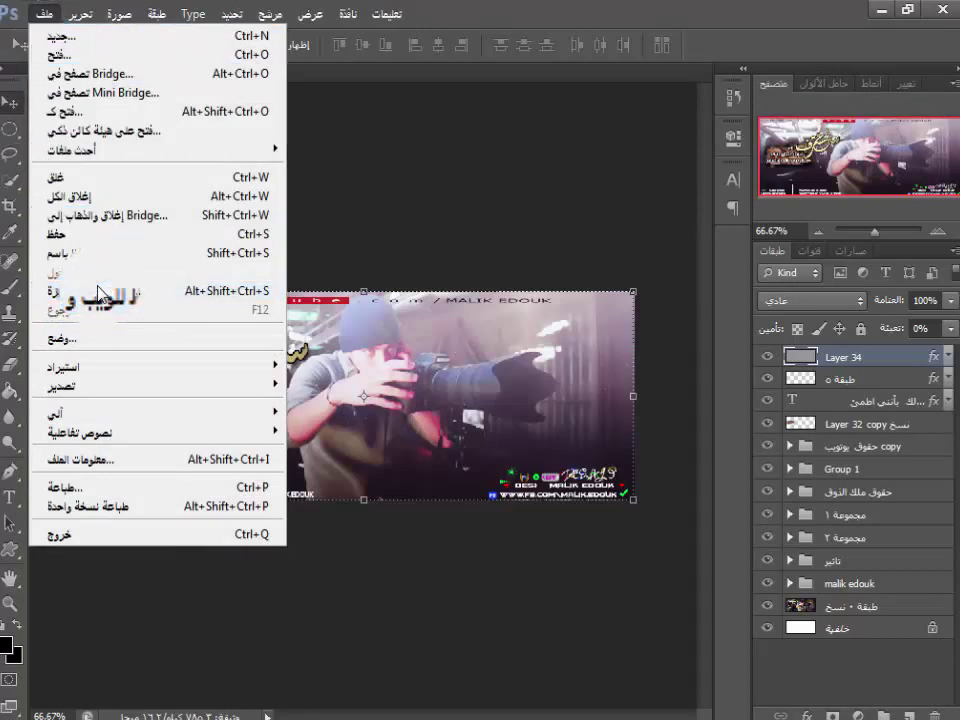
pyautogui.click(100, 293)
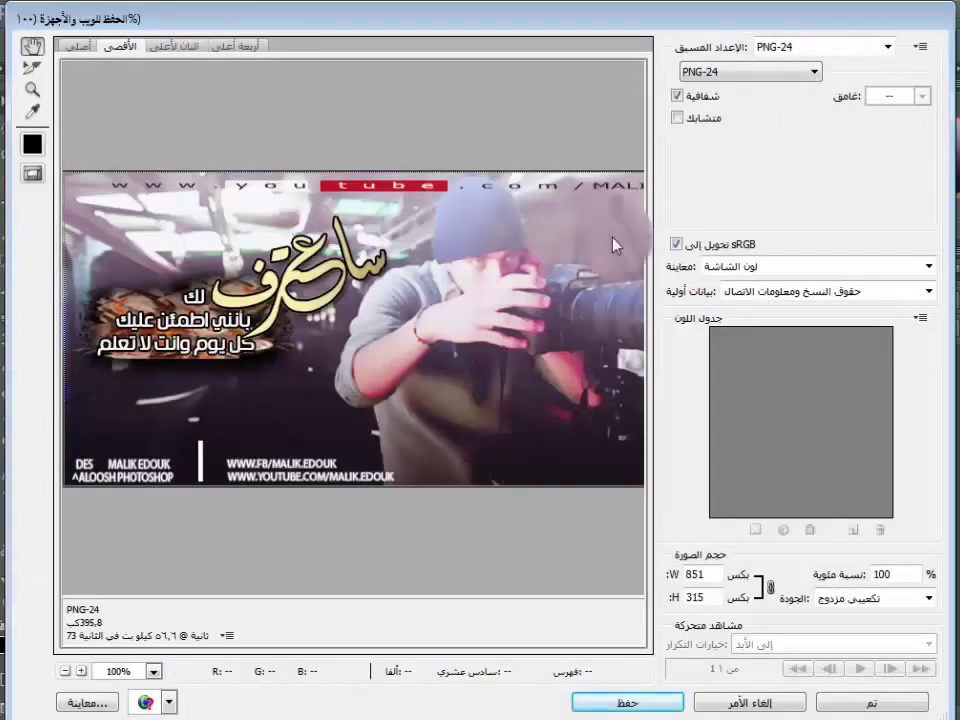
pyautogui.moveTo(425, 280); pyautogui.dragTo(364, 274)
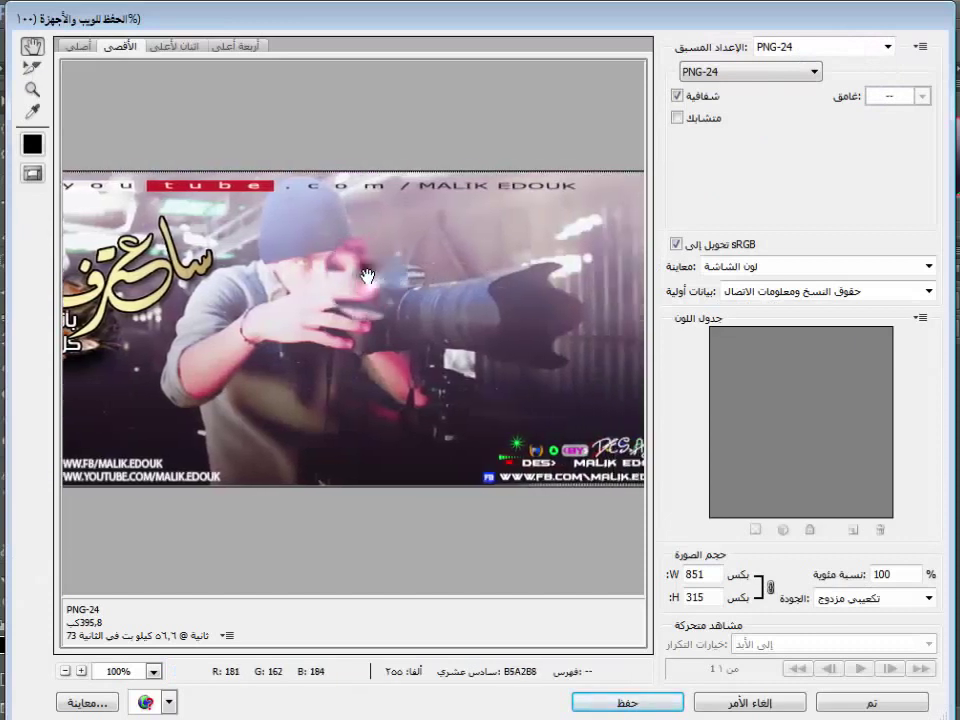
pyautogui.click(810, 73)
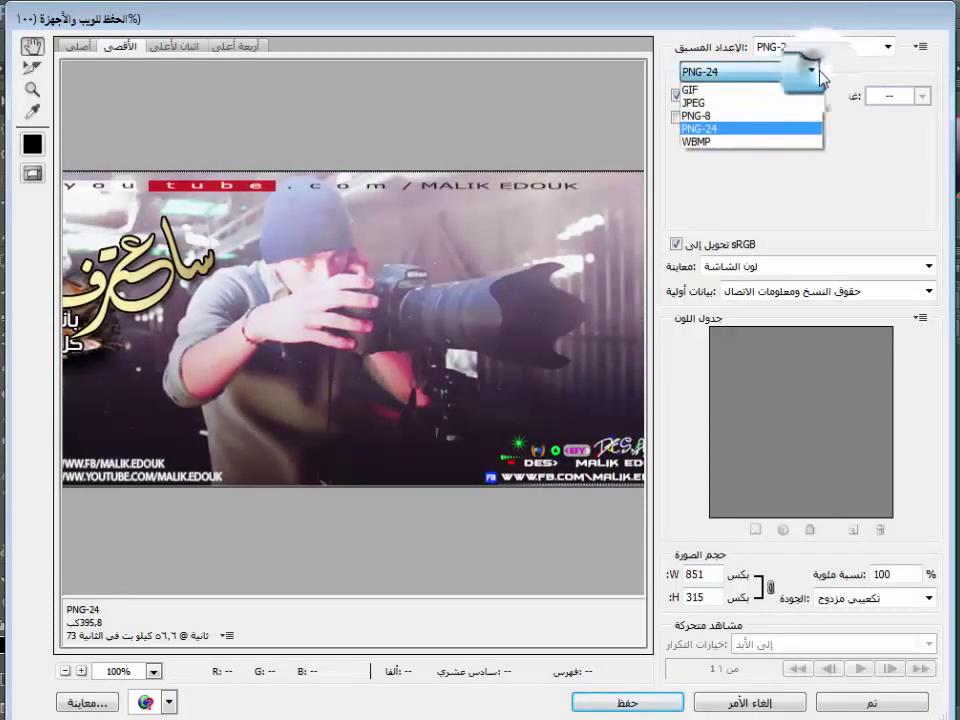
pyautogui.click(728, 133)
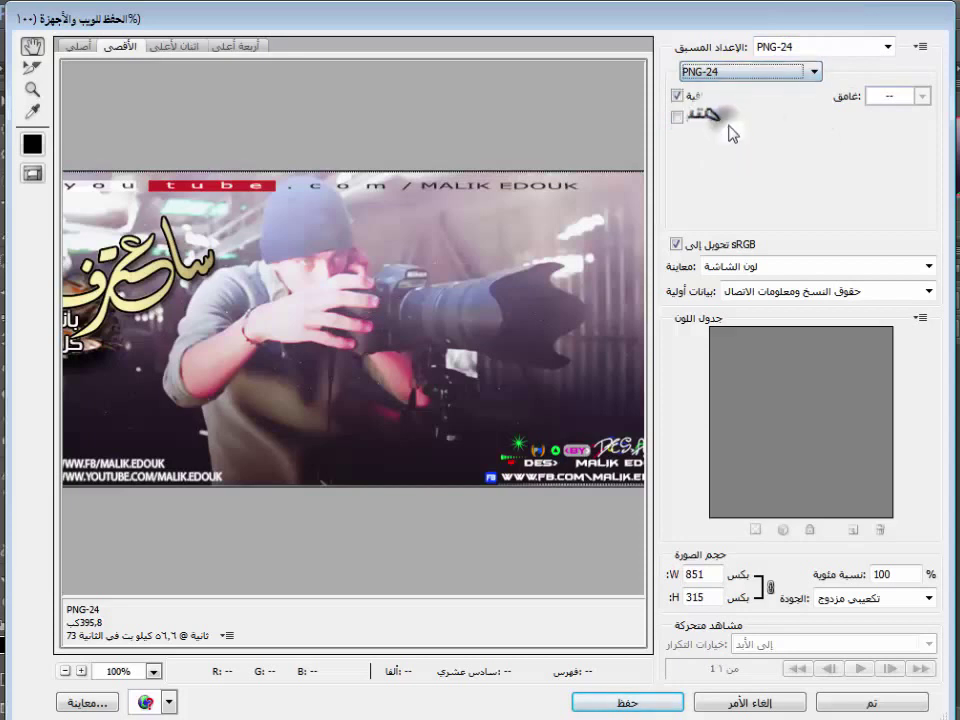
# Save the exported PNG in the folder ساعترف لك under the file name ساعتررف لك
pyautogui.click(640, 704)
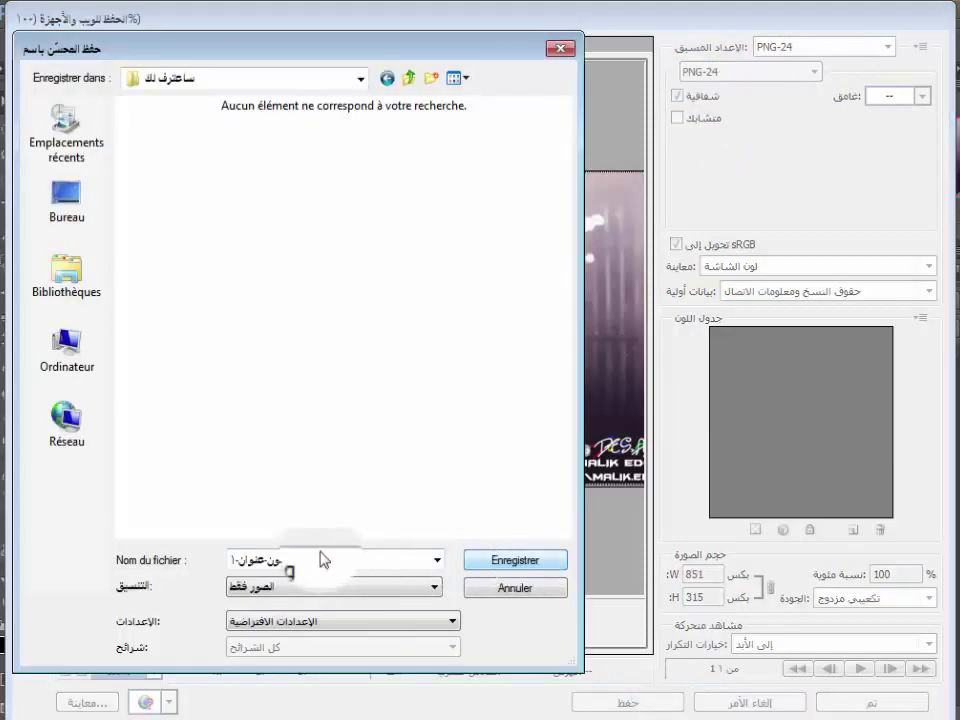
pyautogui.doubleClick(287, 556)
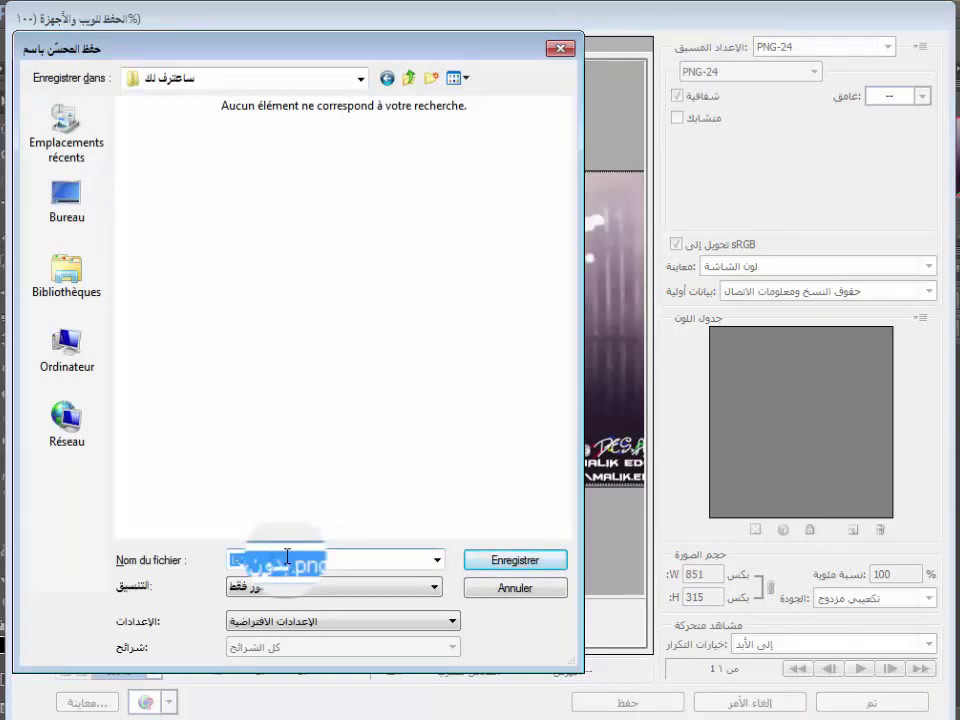
pyautogui.write('سا')
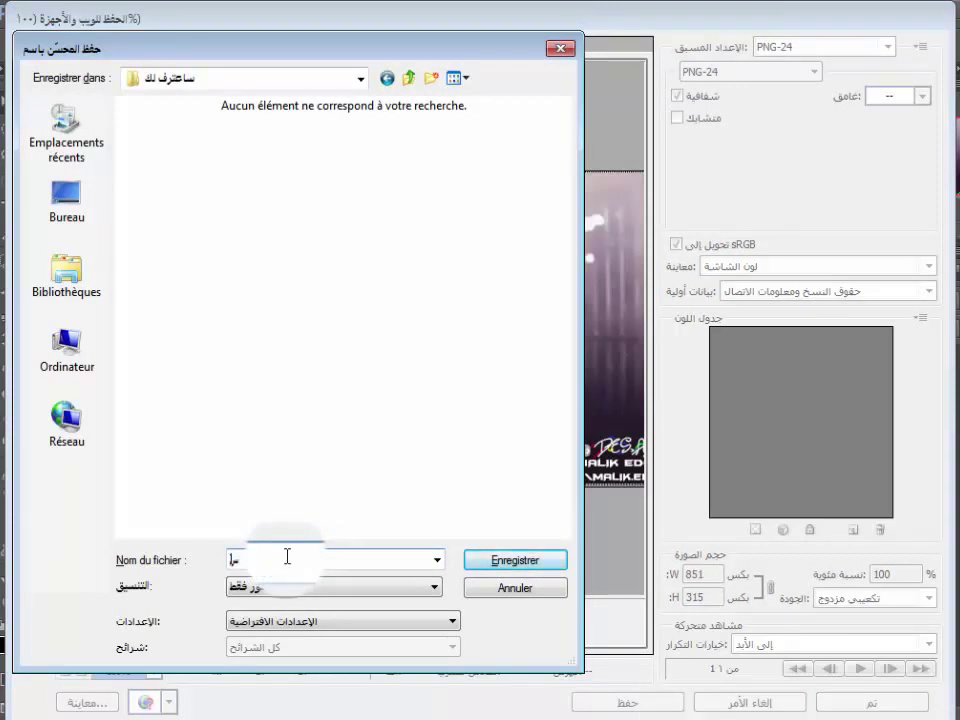
pyautogui.write('عتررف لك')
pyautogui.click(468, 562)
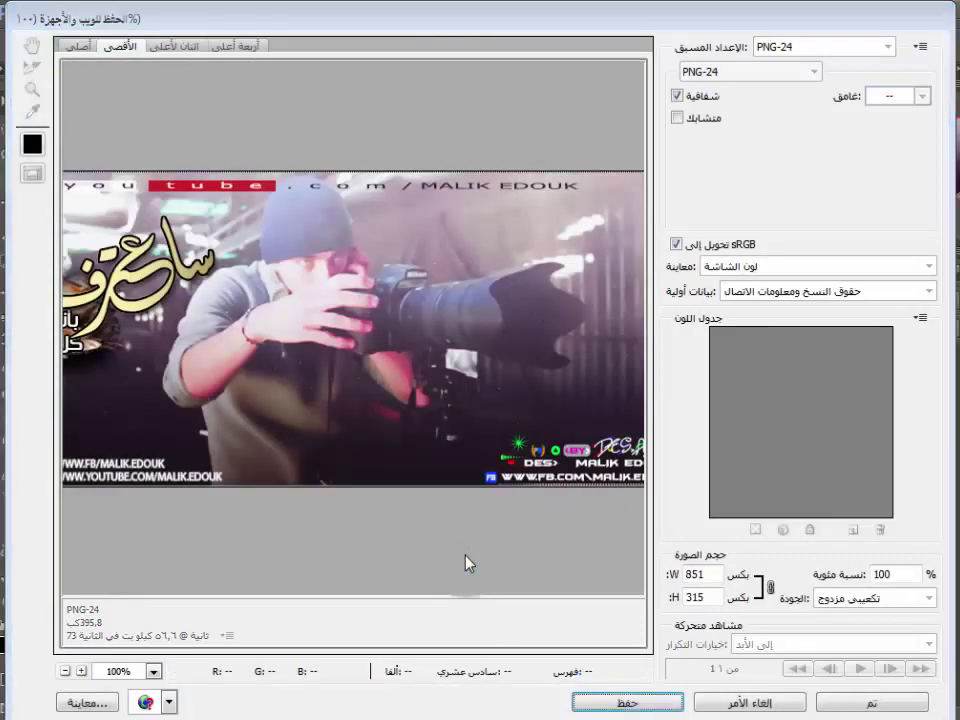